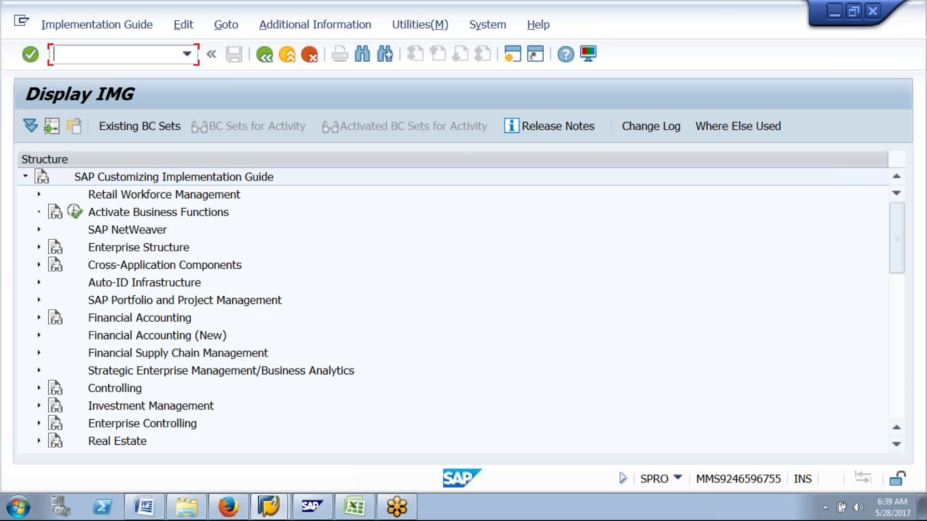
Expand the Project System node in the SAP Customizing Implementation Guide structure.
{"action": "left_click", "coordinate": [143, 322]}
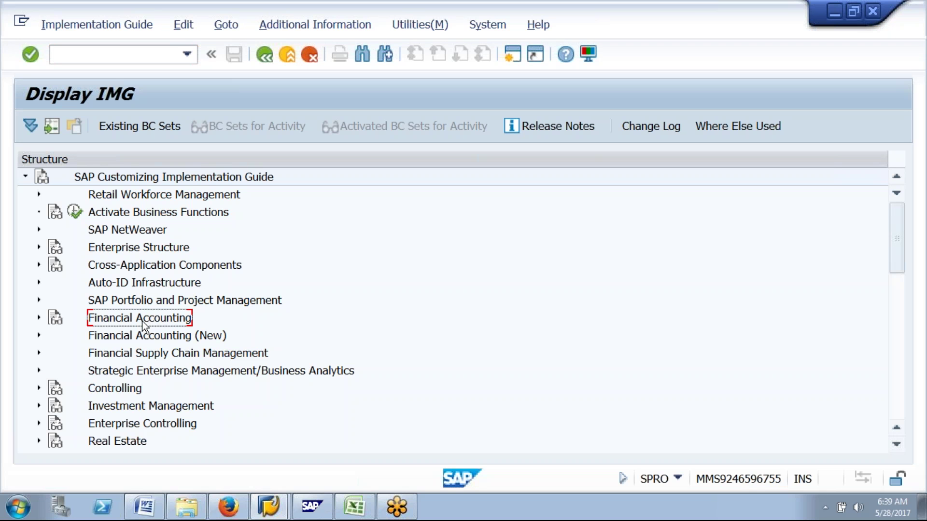
{"action": "key", "text": "Down"}
{"action": "key", "text": "Down"}
{"action": "key", "text": "Down"}
{"action": "key", "text": "Down"}
{"action": "key", "text": "Down"}
{"action": "key", "text": "Down"}
{"action": "key", "text": "Down"}
{"action": "key", "text": "Down"}
{"action": "key", "text": "Down"}
{"action": "key", "text": "Down"}
{"action": "key", "text": "Down"}
{"action": "key", "text": "Down"}
{"action": "key", "text": "Down"}
{"action": "key", "text": "Down"}
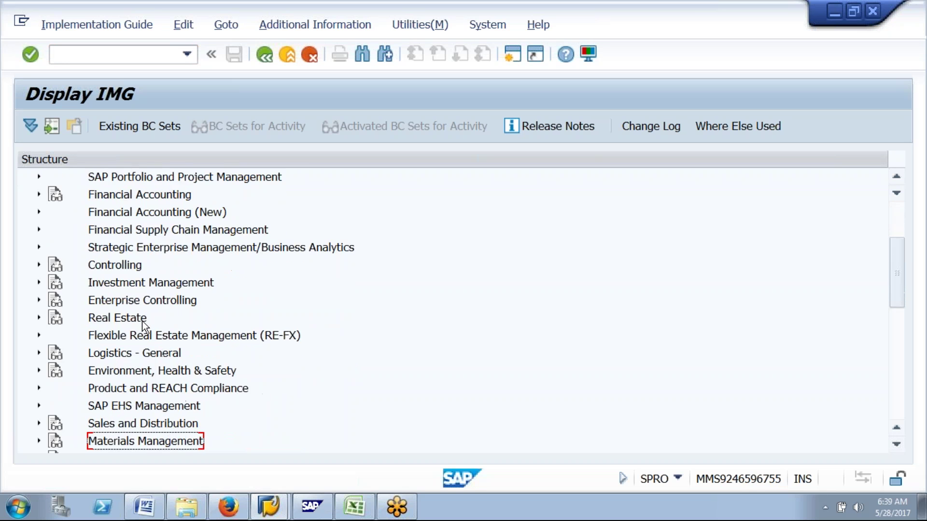
{"action": "key", "text": "Down"}
{"action": "key", "text": "Down"}
{"action": "key", "text": "Down"}
{"action": "key", "text": "Down"}
{"action": "key", "text": "Down"}
{"action": "key", "text": "Down"}
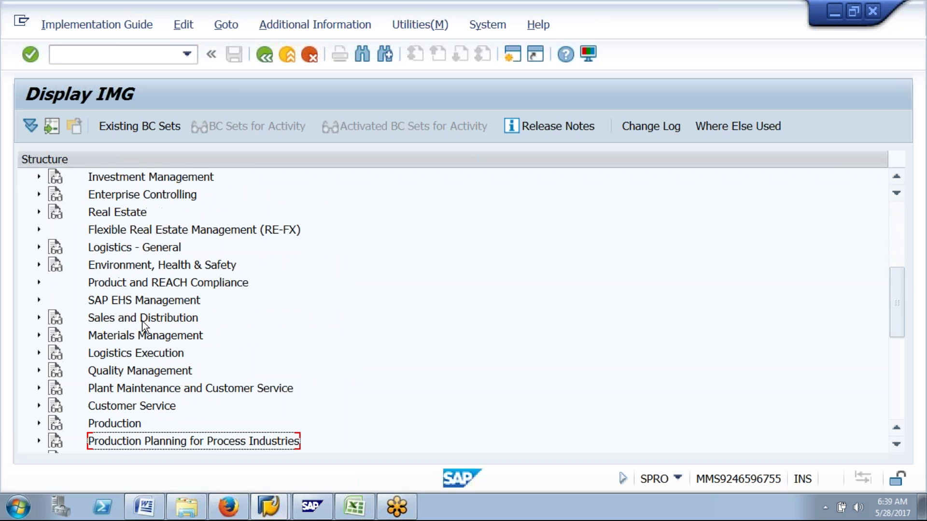
{"action": "key", "text": "Down"}
{"action": "key", "text": "Down"}
{"action": "key", "text": "Down"}
{"action": "key", "text": "Up"}
{"action": "key", "text": "Up"}
{"action": "key", "text": "Right"}
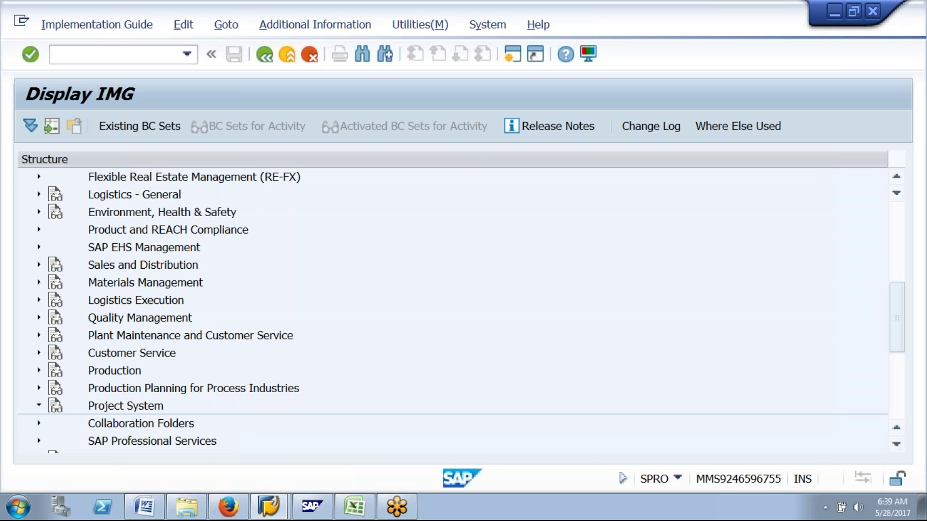
Switch to the SAP Management Console, refresh the AS ABAP WP Table to check the work processes, and return to the IMG.
{"action": "left_click", "coordinate": [324, 511]}
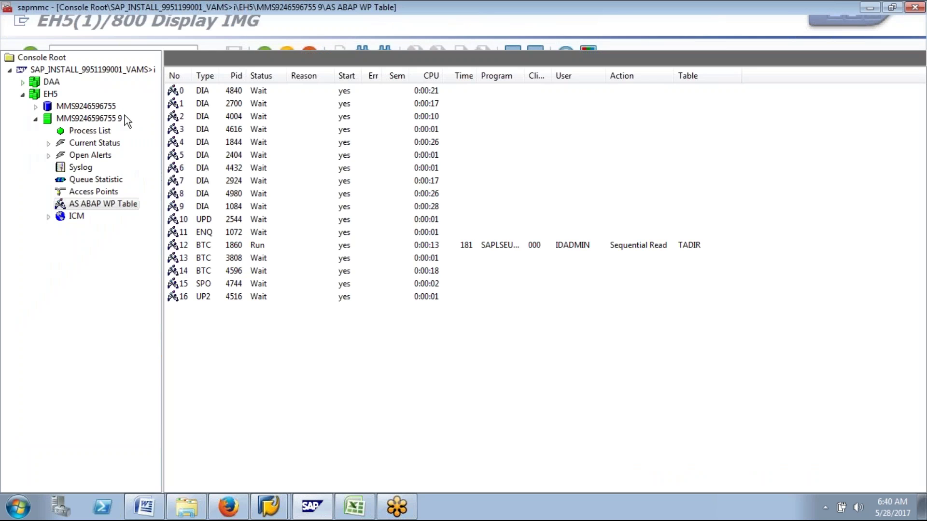
{"action": "left_click", "coordinate": [83, 39]}
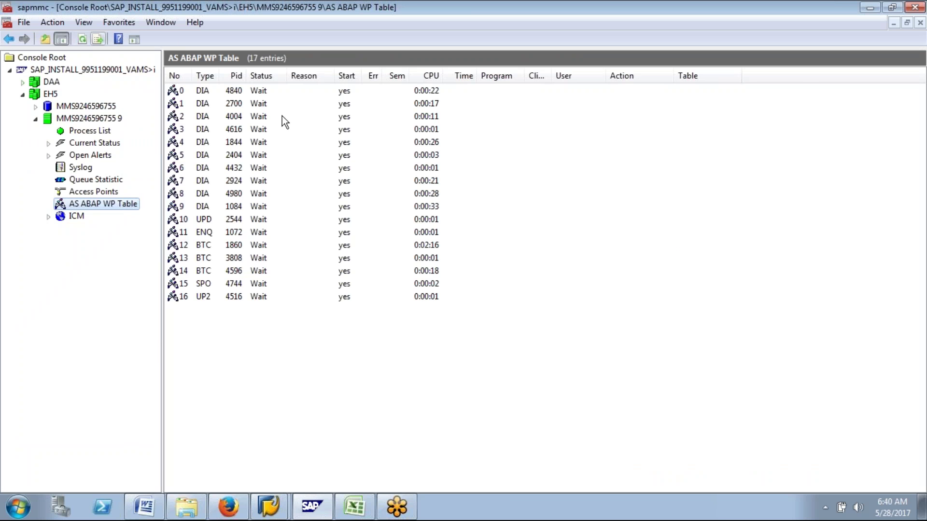
{"action": "left_click", "coordinate": [870, 8]}
Under Project System, expand Structures, Operative Structures and Work Breakdown Structure (WBS) down to the Project Coding Mask activities.
{"action": "double_click", "coordinate": [143, 200]}
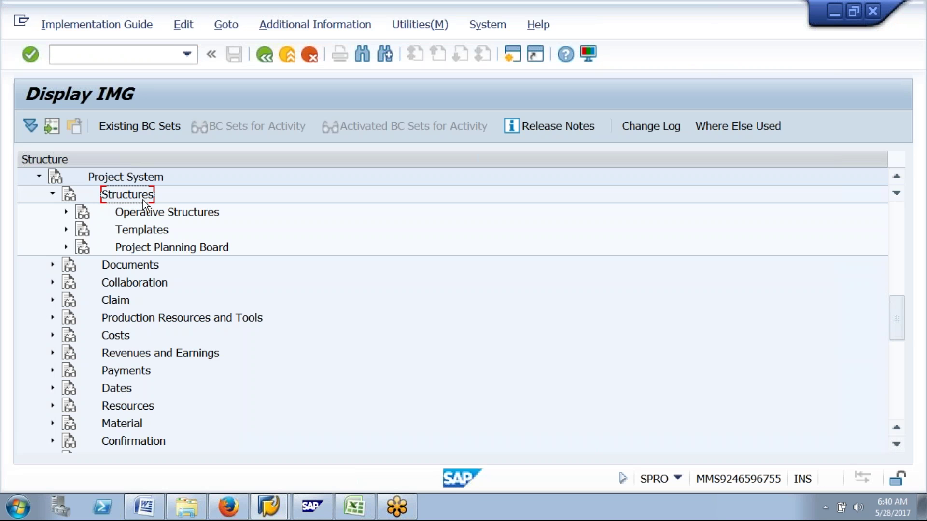
{"action": "double_click", "coordinate": [143, 205]}
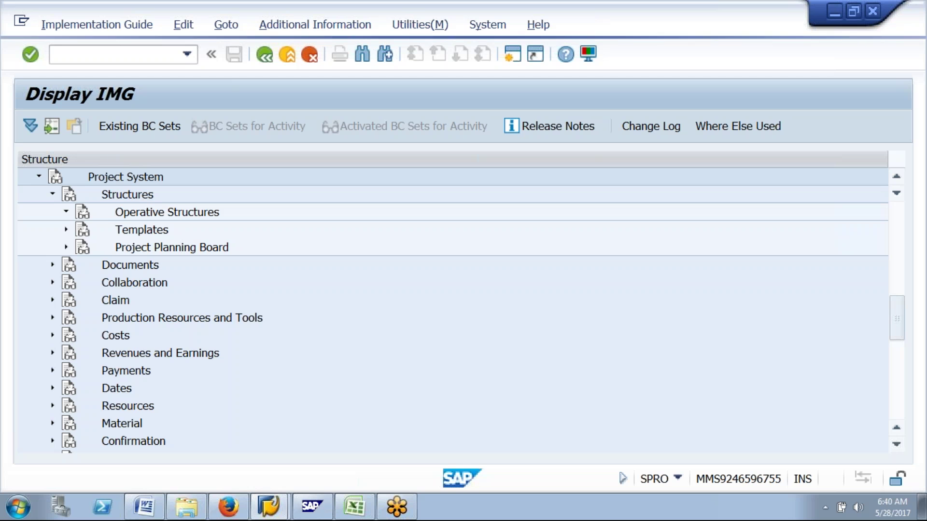
{"action": "double_click", "coordinate": [164, 229]}
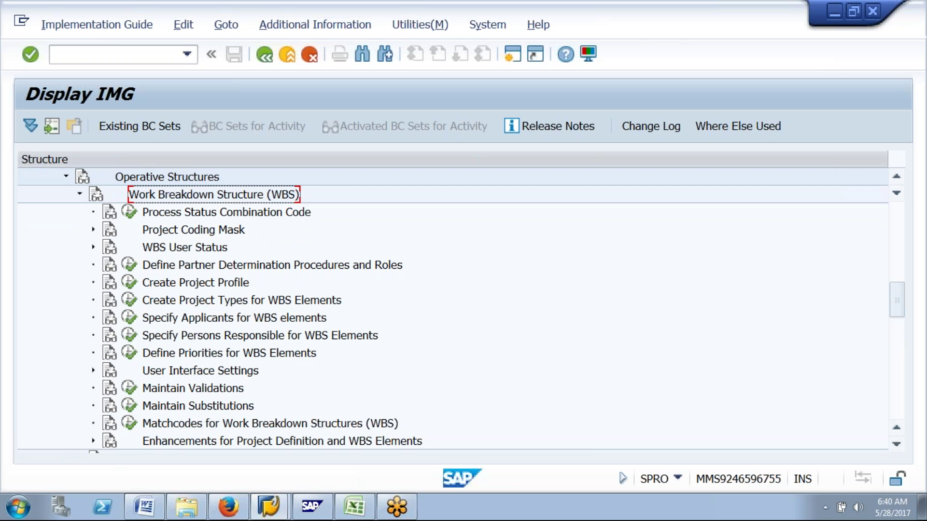
{"action": "key", "text": "Down"}
{"action": "key", "text": "Down"}
{"action": "key", "text": "Down"}
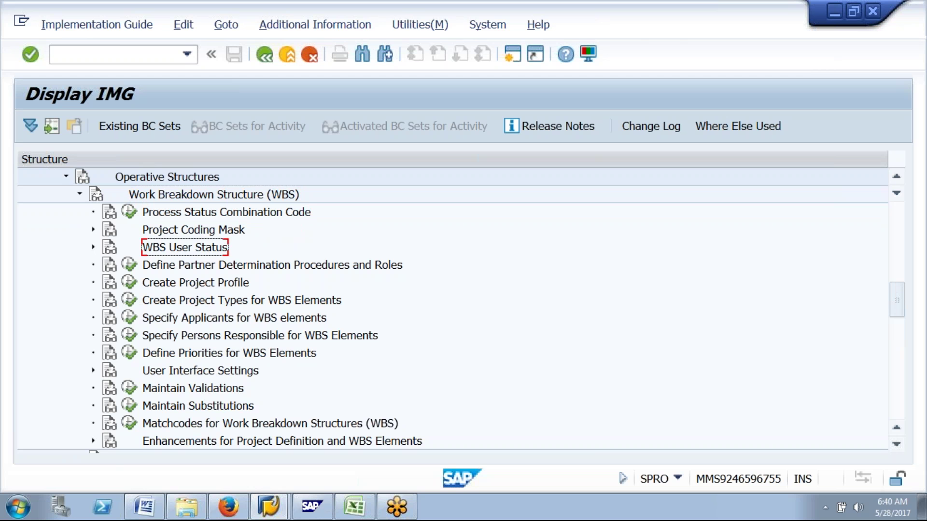
{"action": "key", "text": "Up"}
{"action": "key", "text": "Right"}
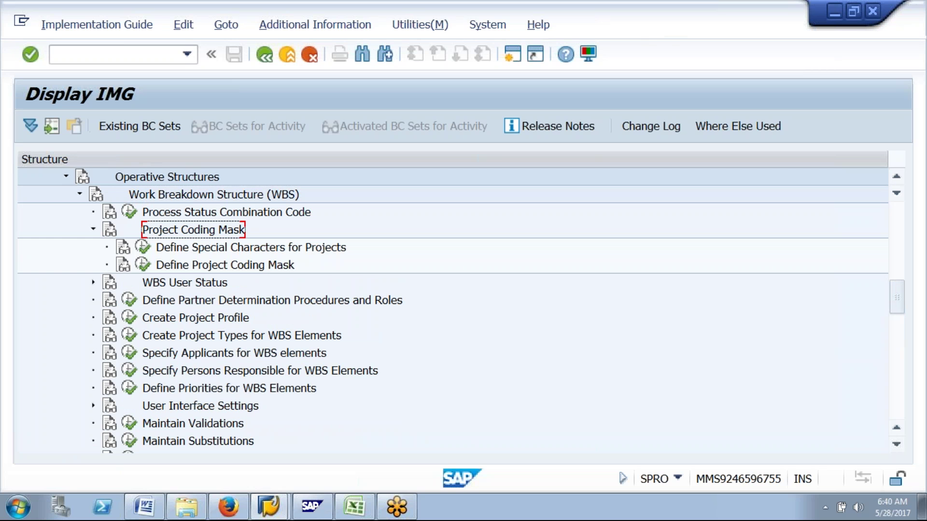
Display the IMG Activity keys as additional information and fit the column widths, selecting the key for Define Special Characters for Projects.
{"action": "key", "text": "Down"}
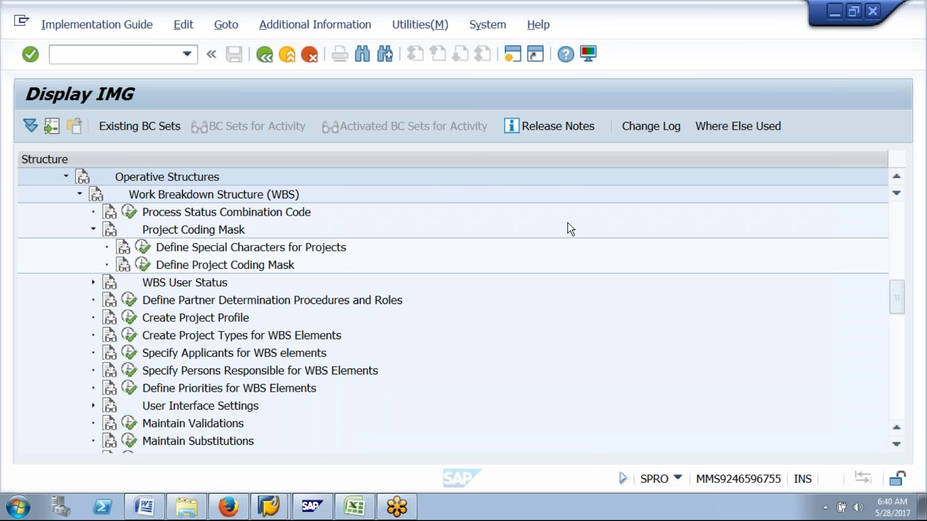
{"action": "left_click", "coordinate": [332, 24]}
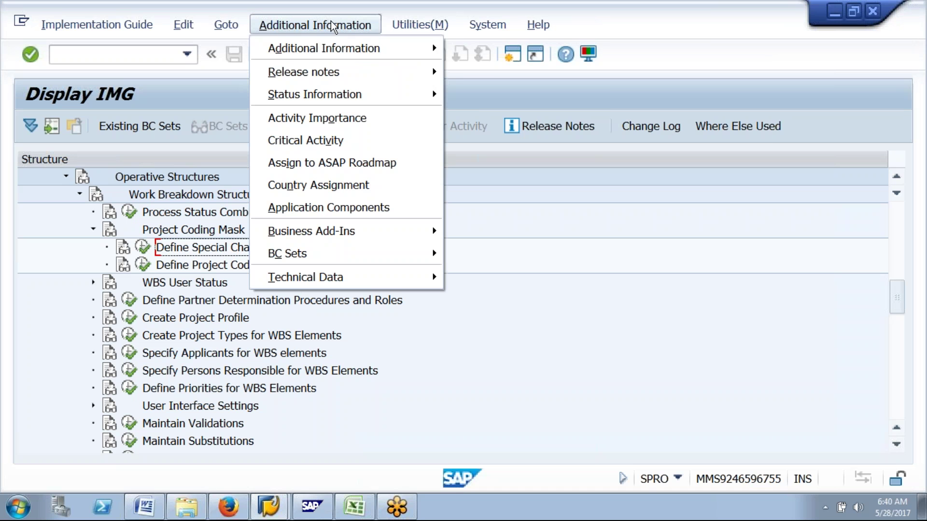
{"action": "mouse_move", "coordinate": [360, 48]}
{"action": "mouse_move", "coordinate": [501, 77]}
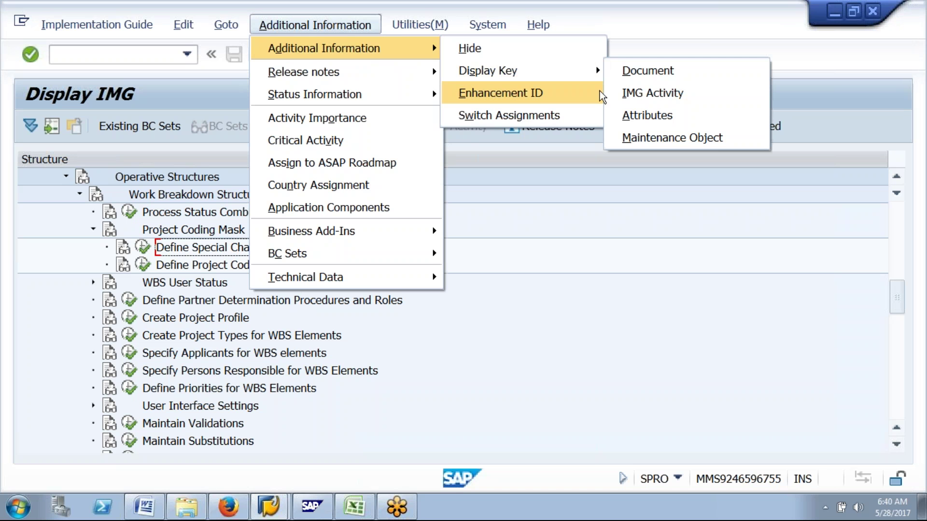
{"action": "left_click", "coordinate": [645, 93]}
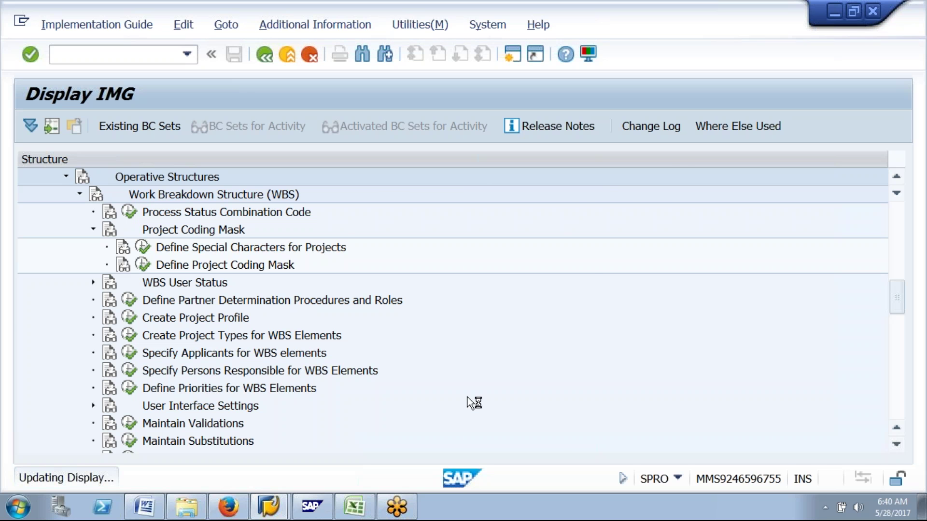
{"action": "left_click_drag", "start_coordinate": [688, 158], "coordinate": [765, 159]}
{"action": "left_click_drag", "start_coordinate": [561, 159], "coordinate": [440, 160]}
{"action": "left_click", "coordinate": [571, 253]}
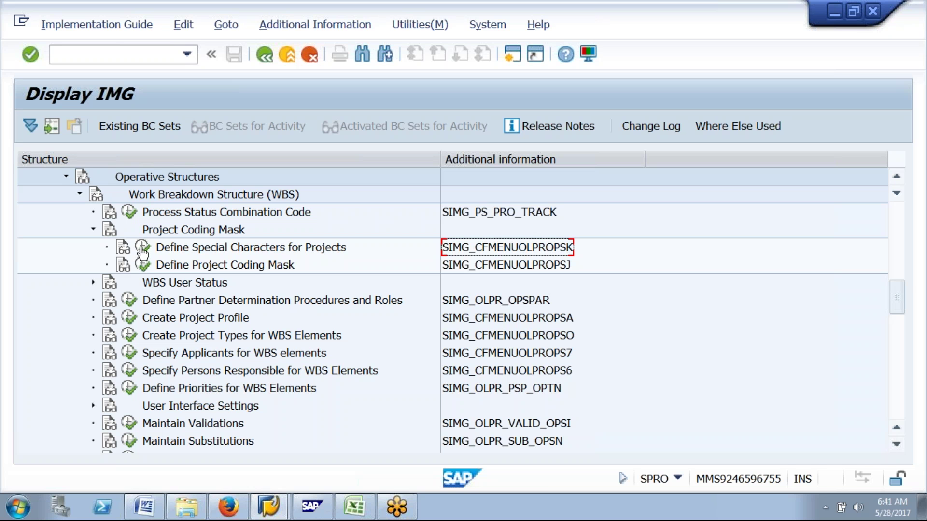
Open Define Special Characters for Projects and look up the permitted values for the PL field.
{"action": "left_click", "coordinate": [143, 250]}
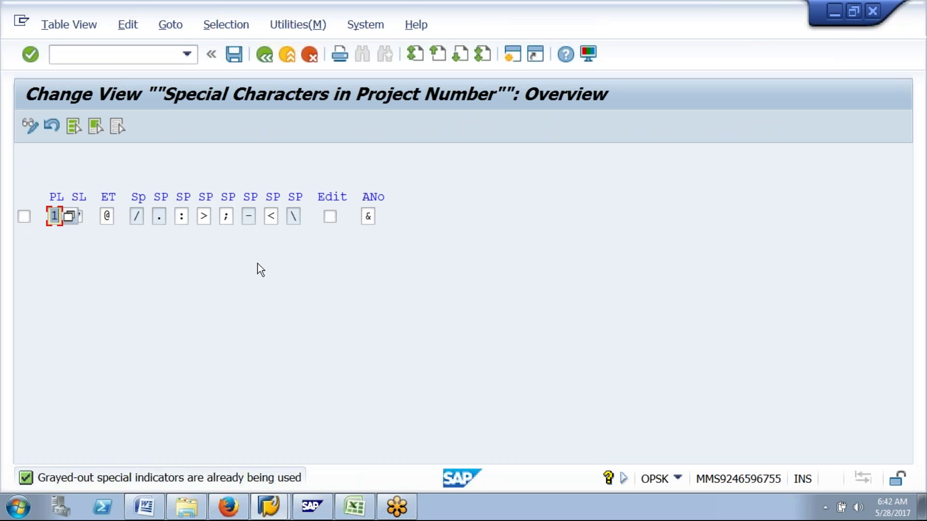
{"action": "left_click", "coordinate": [56, 217]}
{"action": "left_click", "coordinate": [105, 219]}
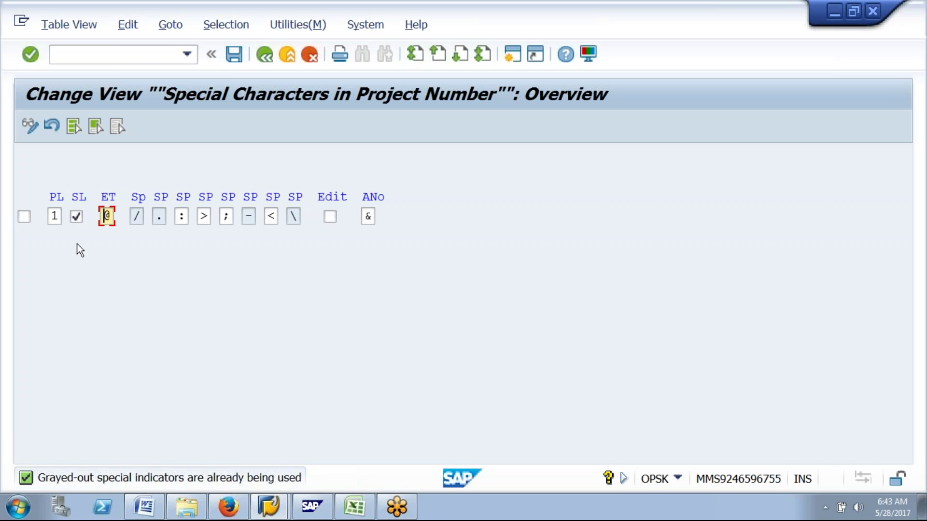
{"action": "left_click", "coordinate": [62, 217]}
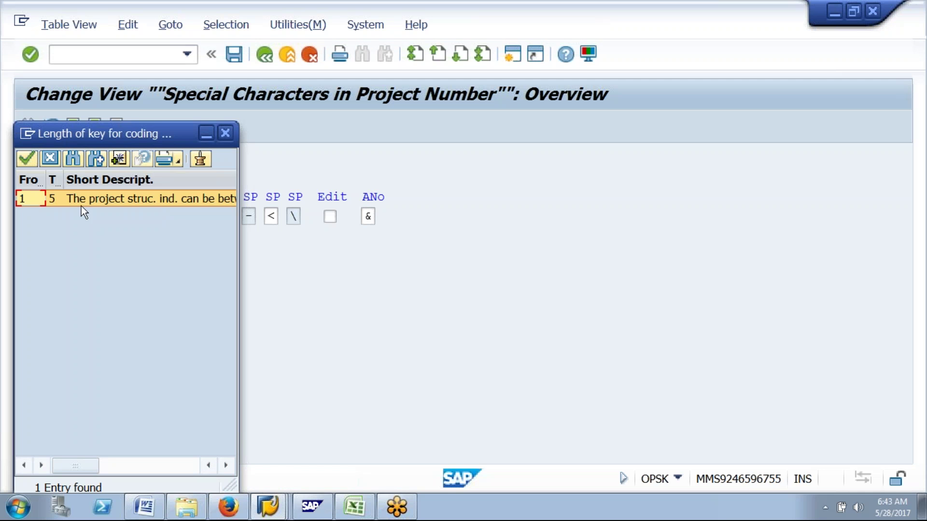
{"action": "left_click_drag", "start_coordinate": [239, 159], "coordinate": [429, 174]}
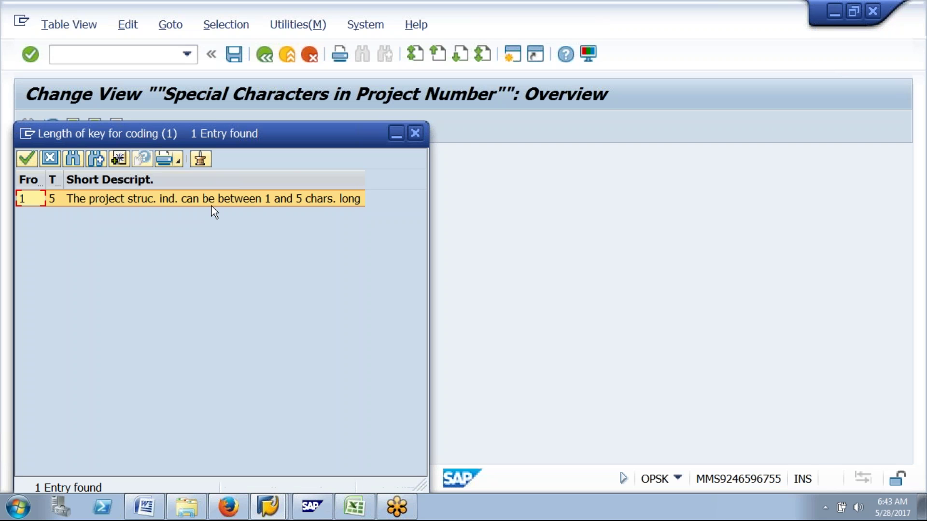
{"action": "left_click", "coordinate": [415, 133]}
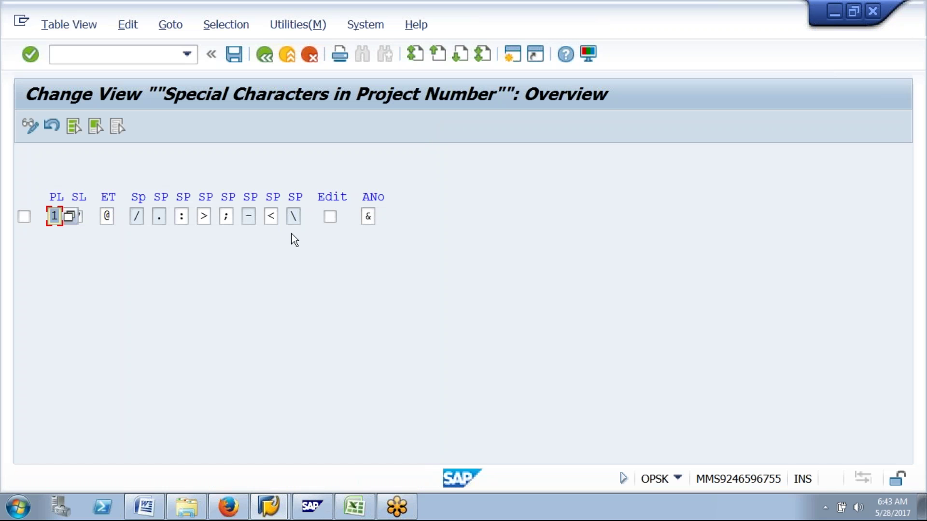
Examine the PL, SL, ET and first special character fields of the project number settings.
{"action": "left_click", "coordinate": [108, 218]}
{"action": "left_click", "coordinate": [58, 218]}
{"action": "key", "text": "Tab"}
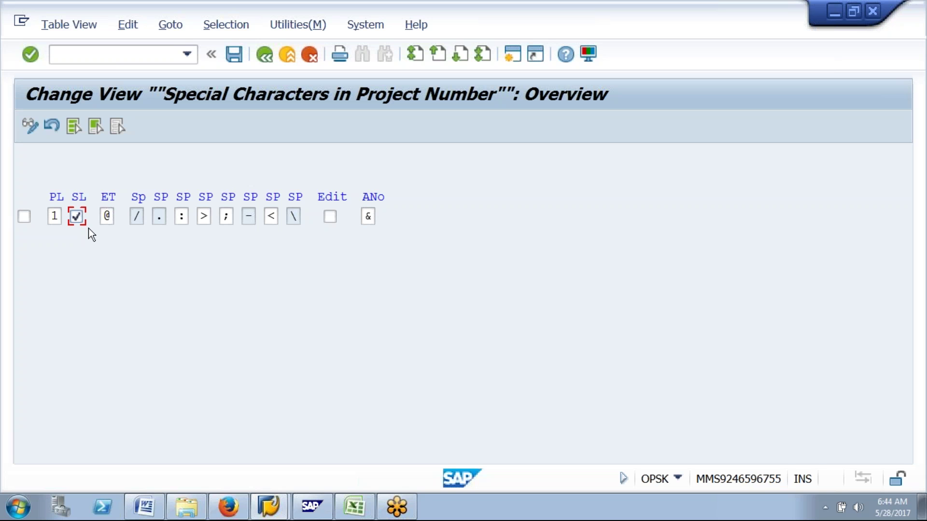
{"action": "left_click", "coordinate": [56, 217]}
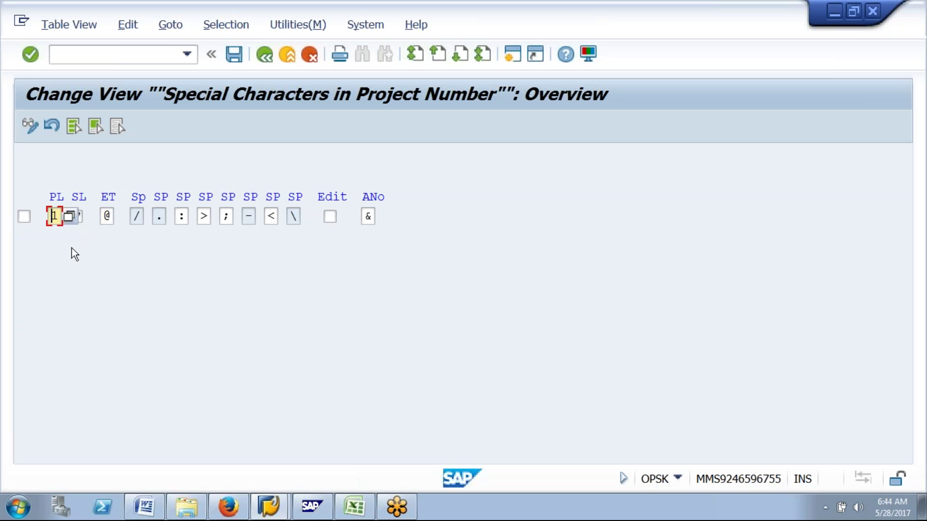
{"action": "key", "text": "Tab"}
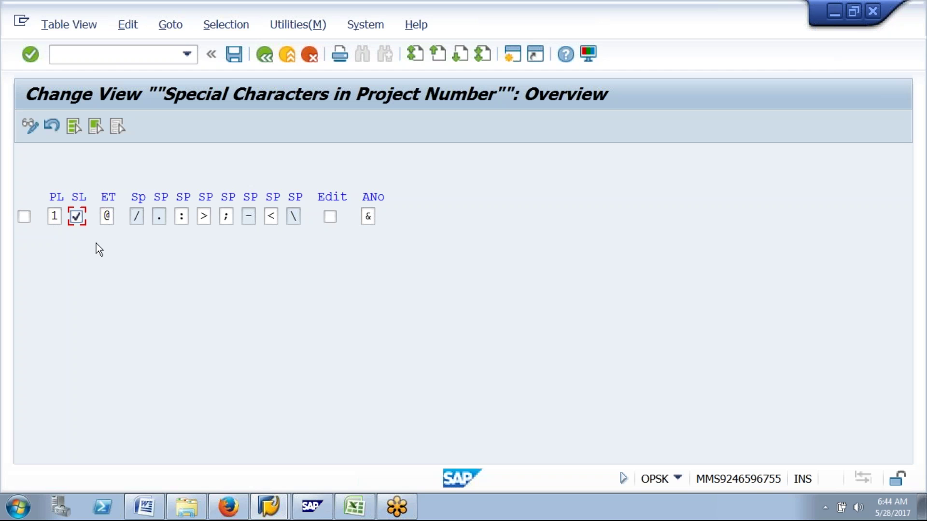
{"action": "left_click", "coordinate": [112, 217]}
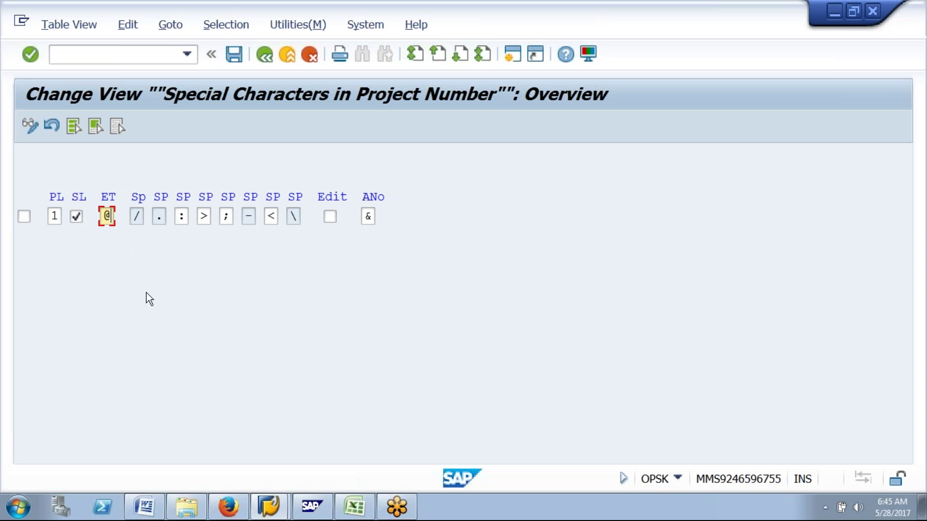
{"action": "key", "text": "Tab"}
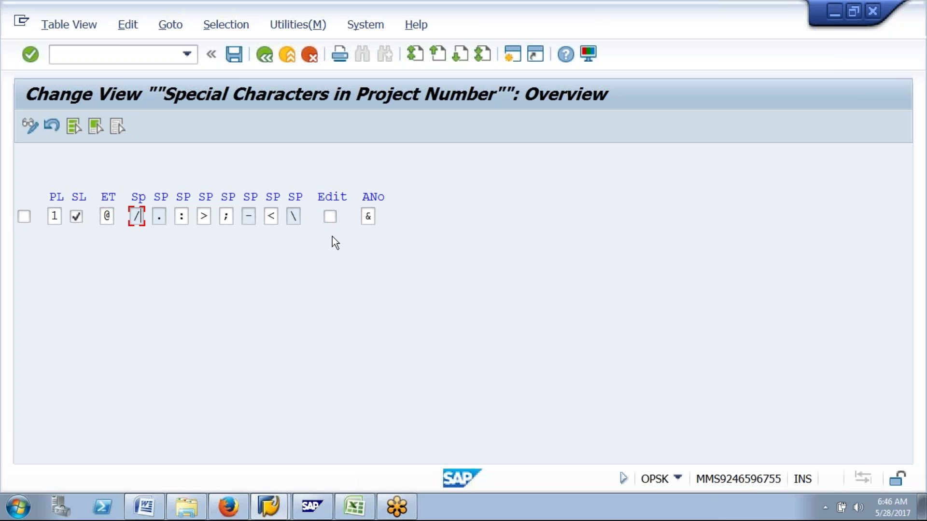
Activate the Edit indicator, clear the ANo character, save the special character settings and return to the IMG.
{"action": "left_click", "coordinate": [331, 222]}
{"action": "left_click", "coordinate": [369, 217]}
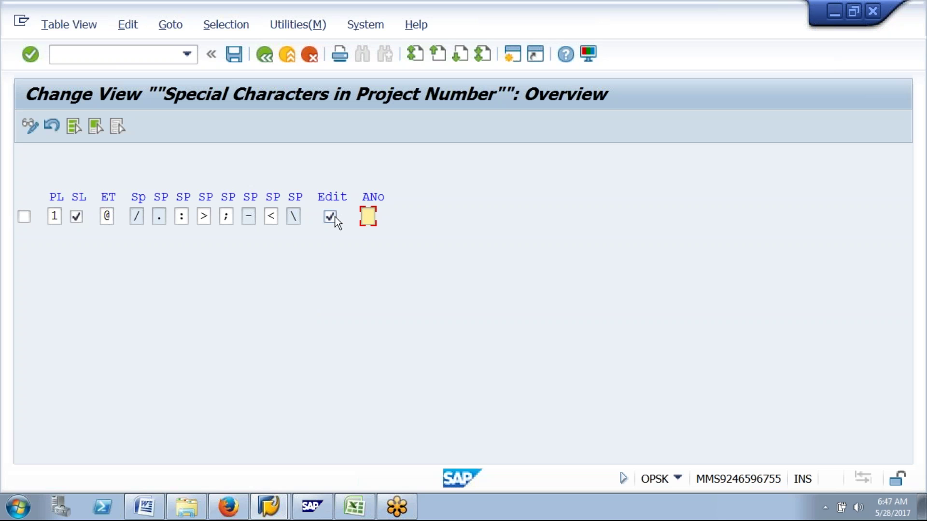
{"action": "left_click", "coordinate": [238, 58]}
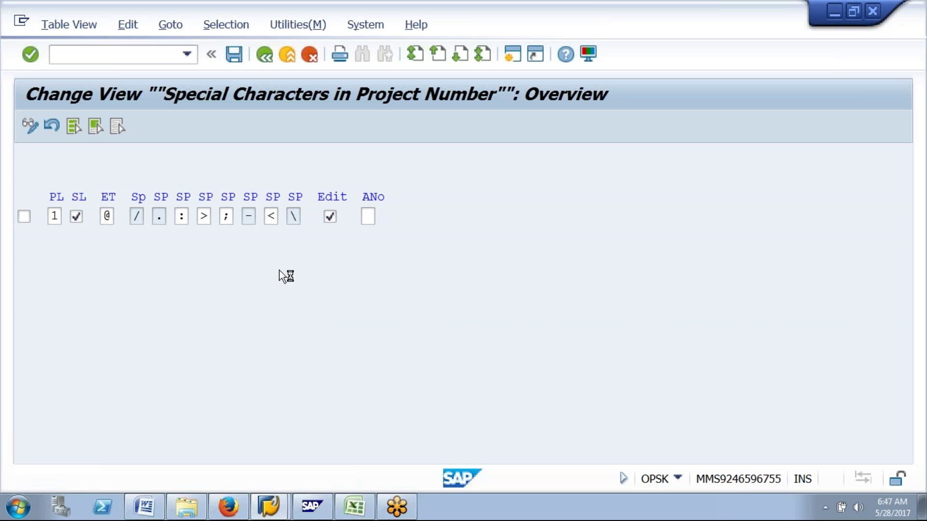
{"action": "left_click", "coordinate": [330, 320]}
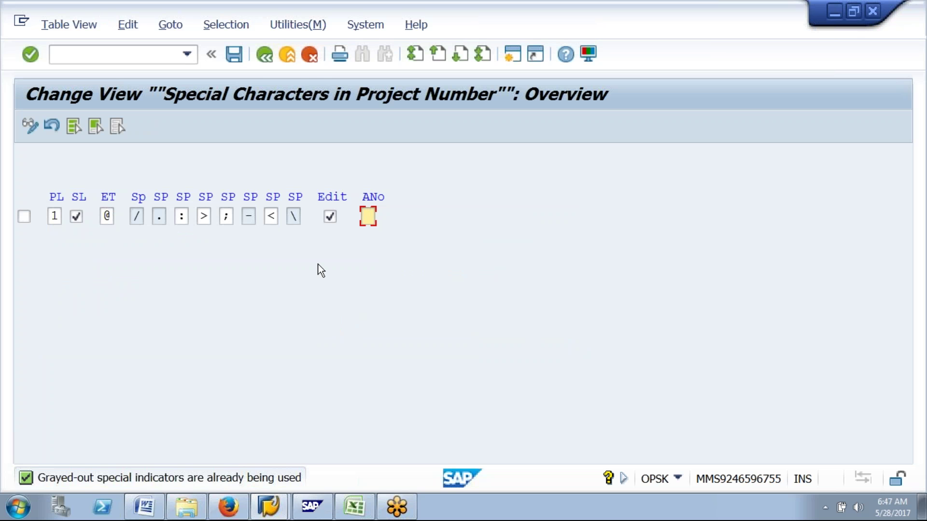
{"action": "left_click", "coordinate": [265, 55]}
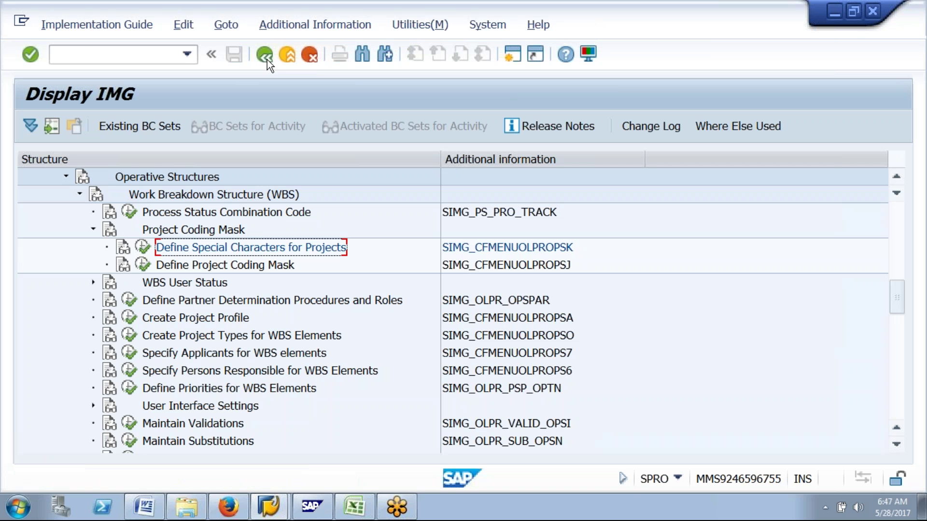
Open Define Project Coding Mask and look through the existing project IDs and coding masks down to entry Z.
{"action": "left_click", "coordinate": [245, 265]}
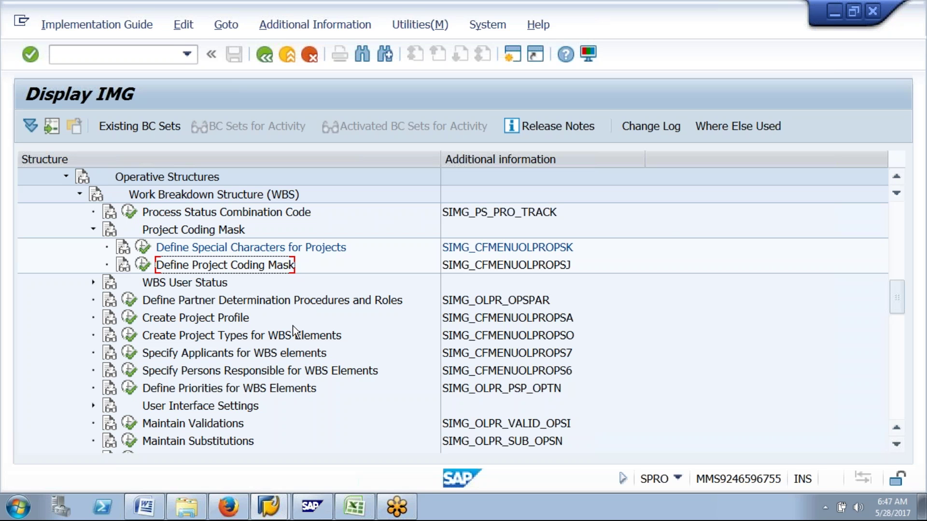
{"action": "left_click", "coordinate": [141, 266]}
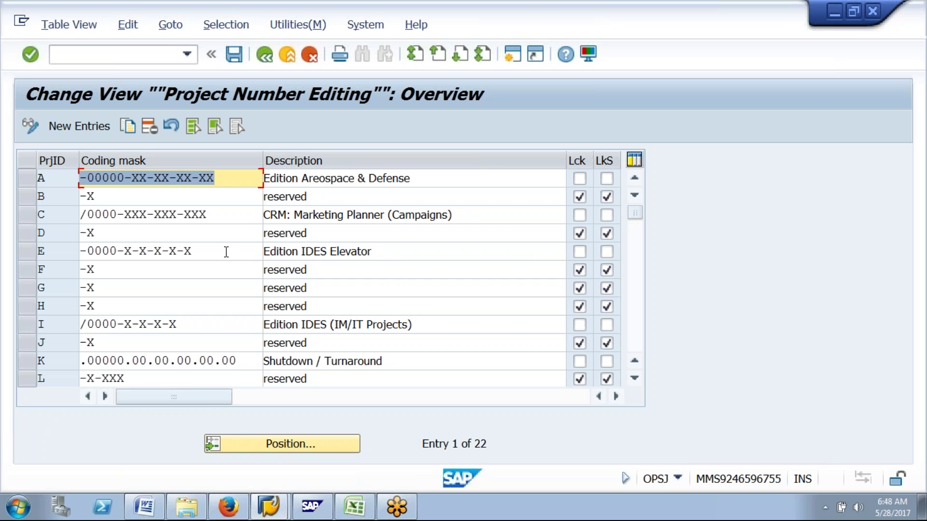
{"action": "left_click", "coordinate": [142, 284]}
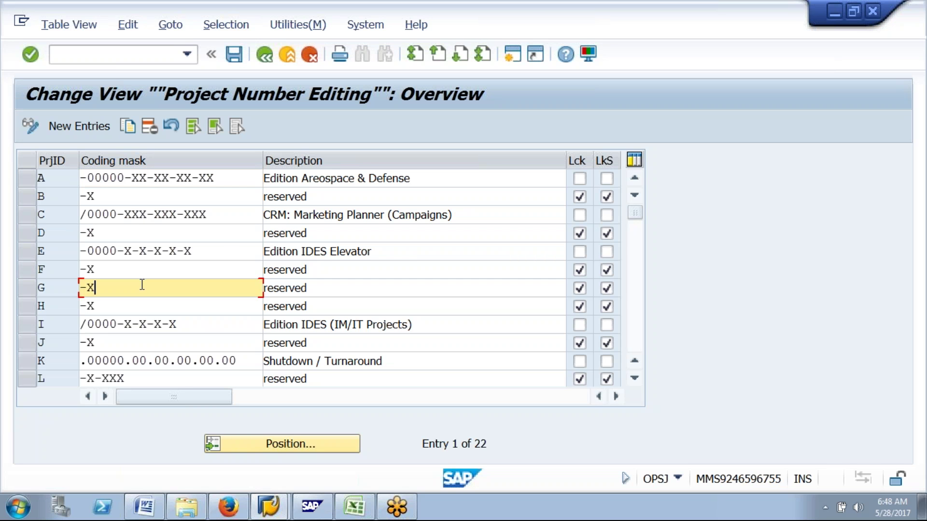
{"action": "left_click", "coordinate": [62, 201]}
{"action": "left_click", "coordinate": [66, 252]}
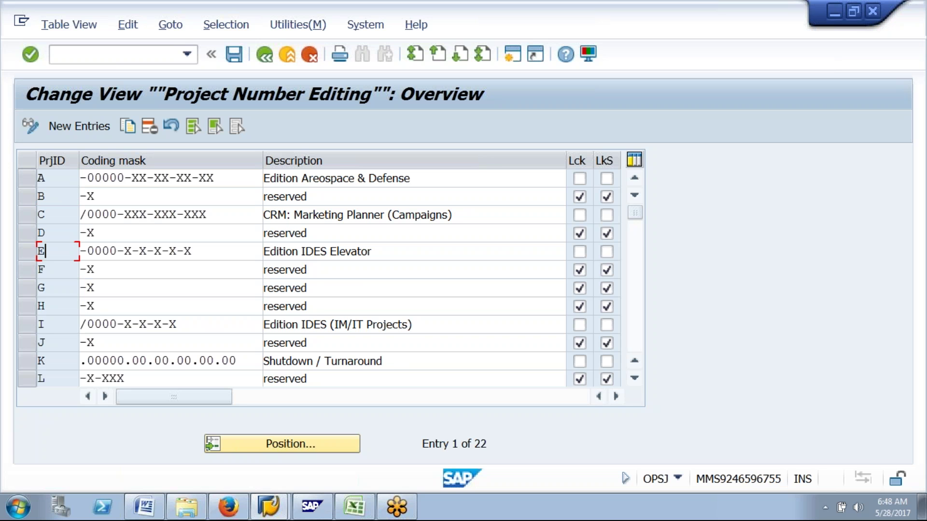
{"action": "left_click", "coordinate": [178, 288]}
{"action": "key", "text": "Page_Down"}
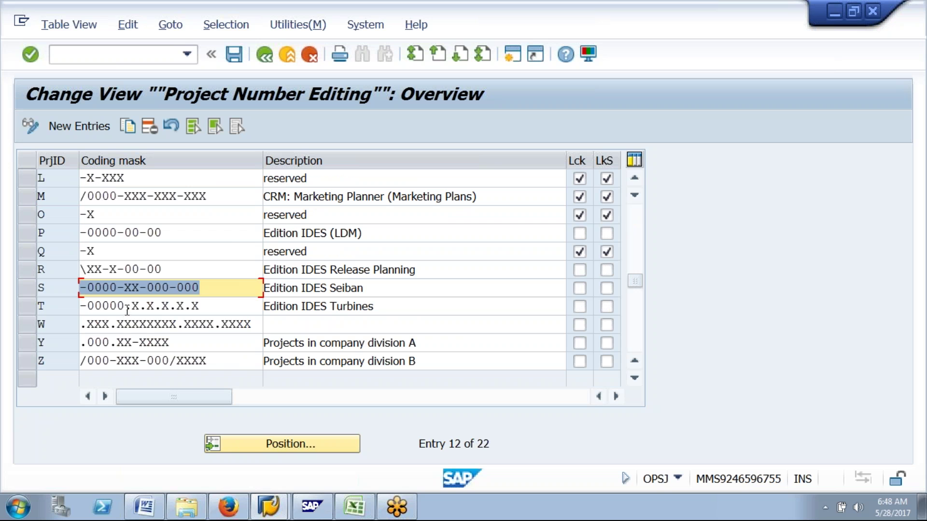
Examine the company division descriptions of entries Y and Z and the reserved project IDs between L and Q.
{"action": "left_click", "coordinate": [30, 344]}
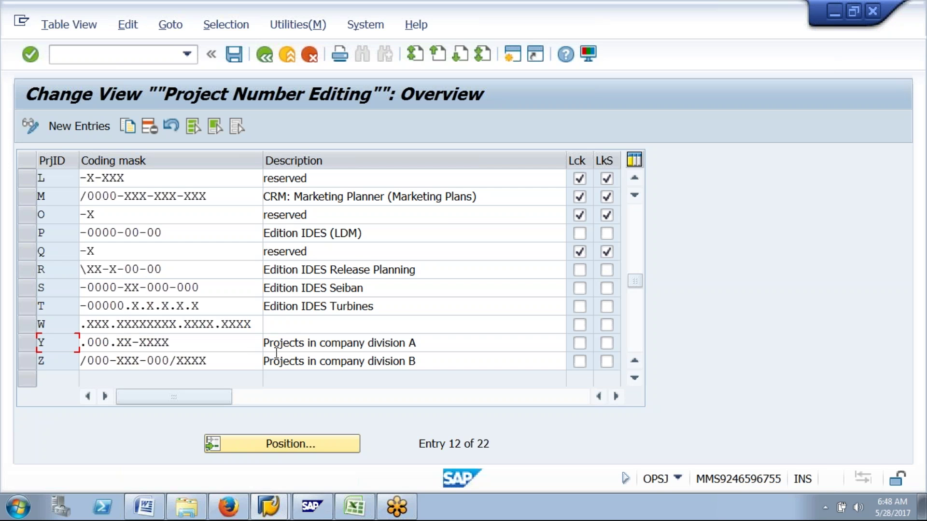
{"action": "left_click", "coordinate": [381, 352]}
{"action": "left_click", "coordinate": [371, 362]}
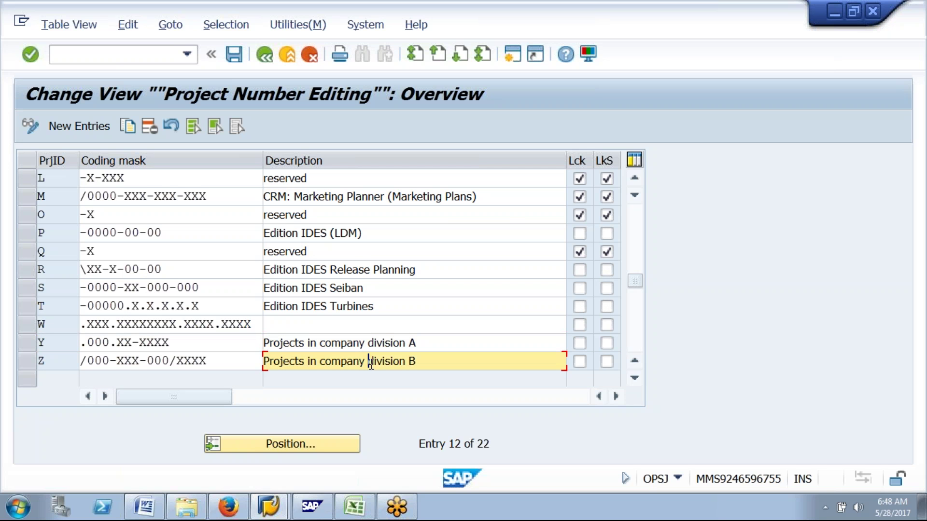
{"action": "left_click", "coordinate": [291, 215]}
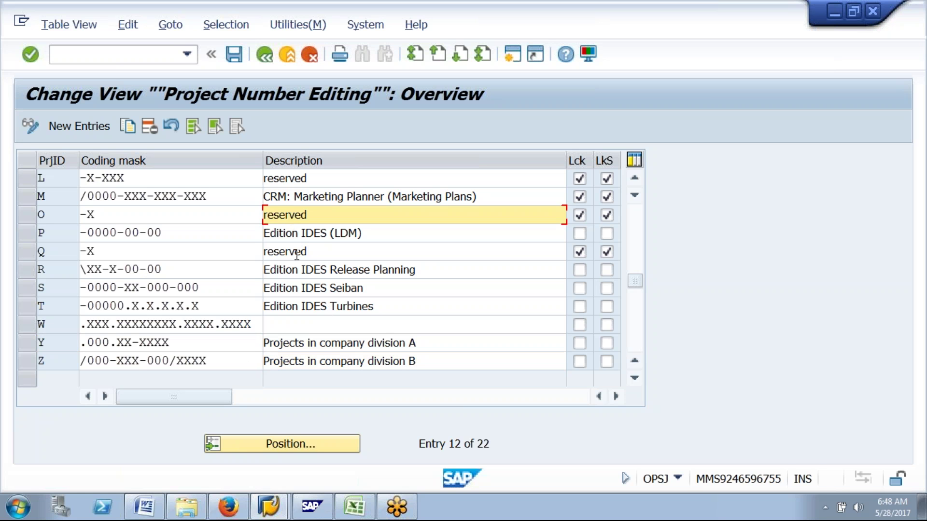
{"action": "left_click", "coordinate": [296, 255]}
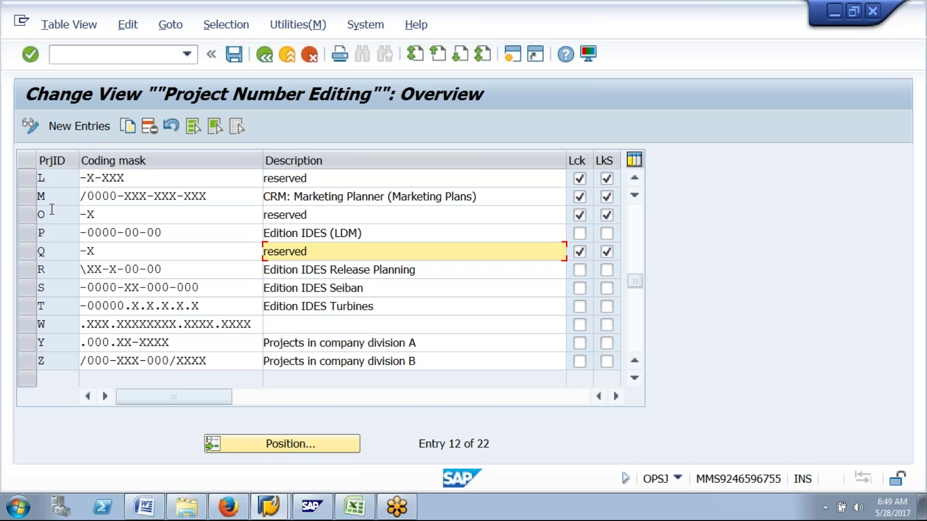
{"action": "key", "text": "Up"}
{"action": "key", "text": "Up"}
{"action": "key", "text": "Up"}
{"action": "key", "text": "Up"}
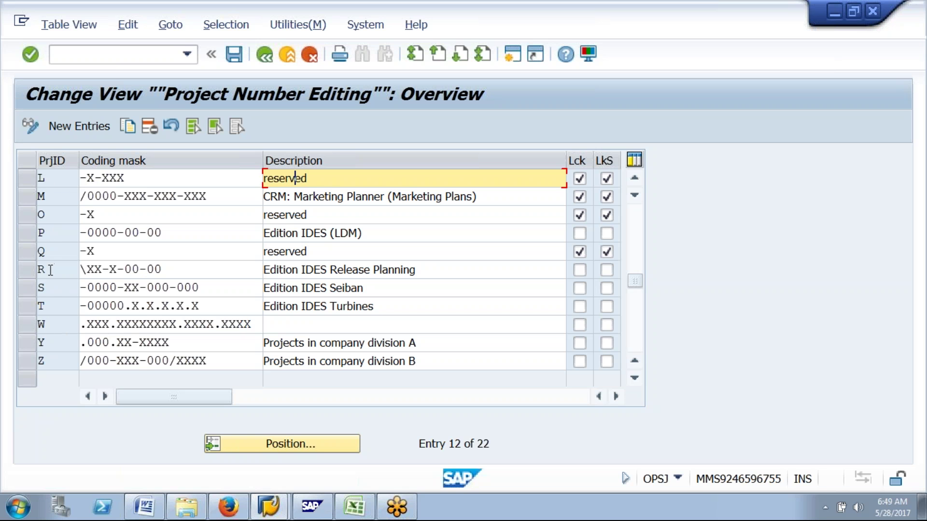
Examine the coding masks and descriptions of entries A, C, E and F, and the lock indicators of entry A.
{"action": "left_click", "coordinate": [43, 288]}
{"action": "key", "text": "Page_Up"}
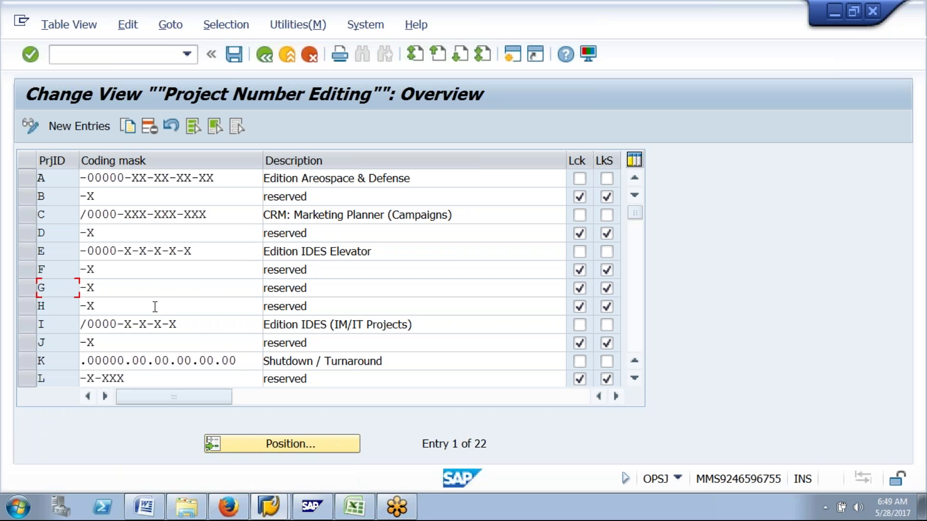
{"action": "left_click", "coordinate": [118, 180]}
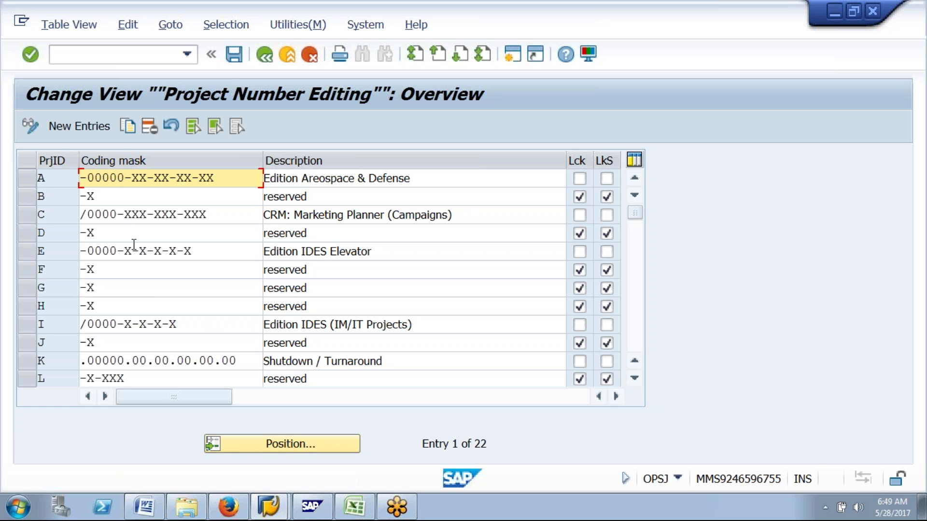
{"action": "left_click", "coordinate": [154, 215]}
{"action": "left_click", "coordinate": [154, 178]}
{"action": "left_click", "coordinate": [164, 251]}
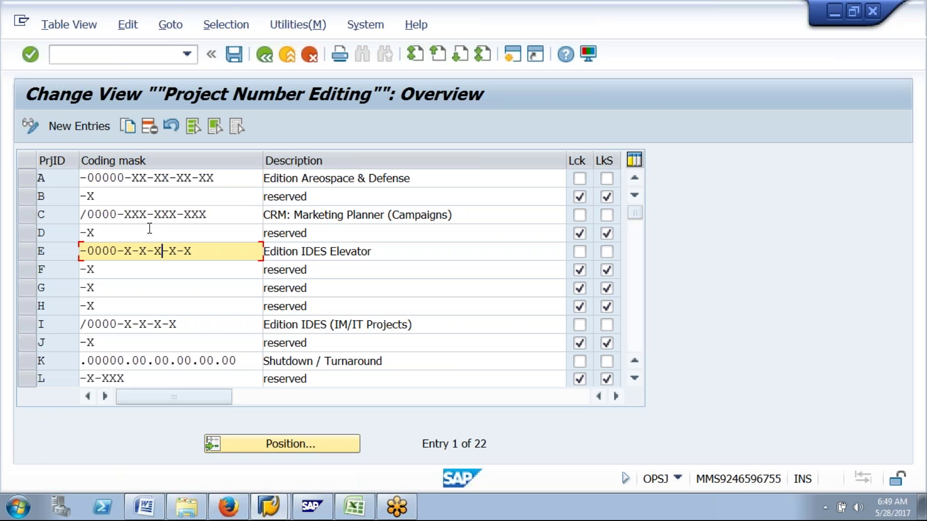
{"action": "left_click", "coordinate": [313, 180]}
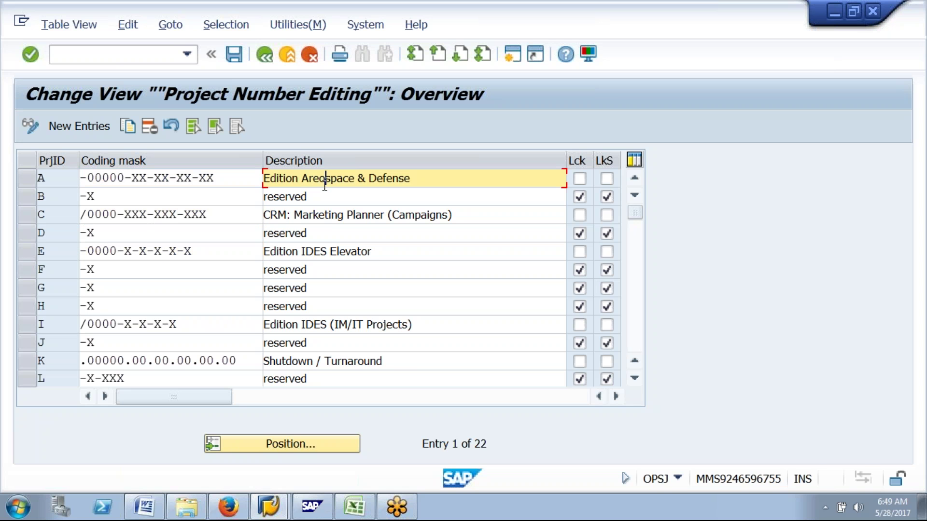
{"action": "left_click", "coordinate": [343, 278]}
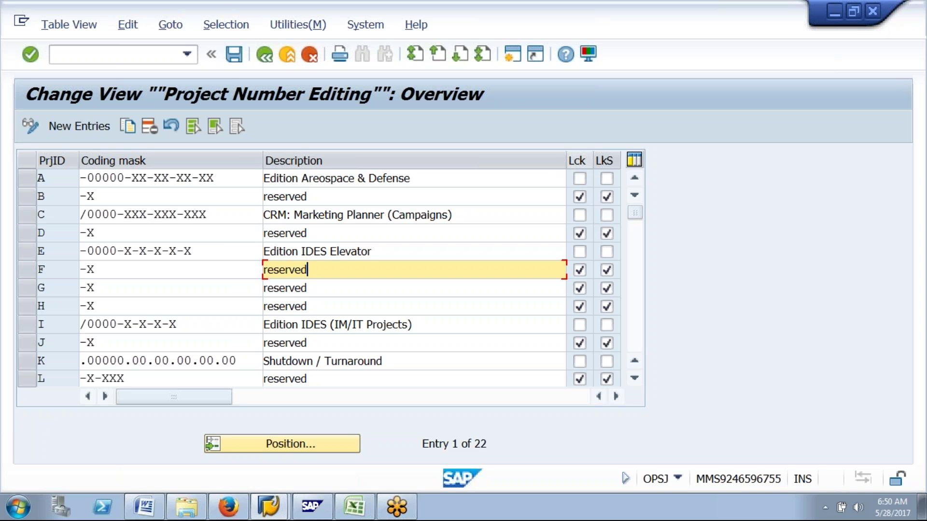
{"action": "left_click", "coordinate": [579, 181]}
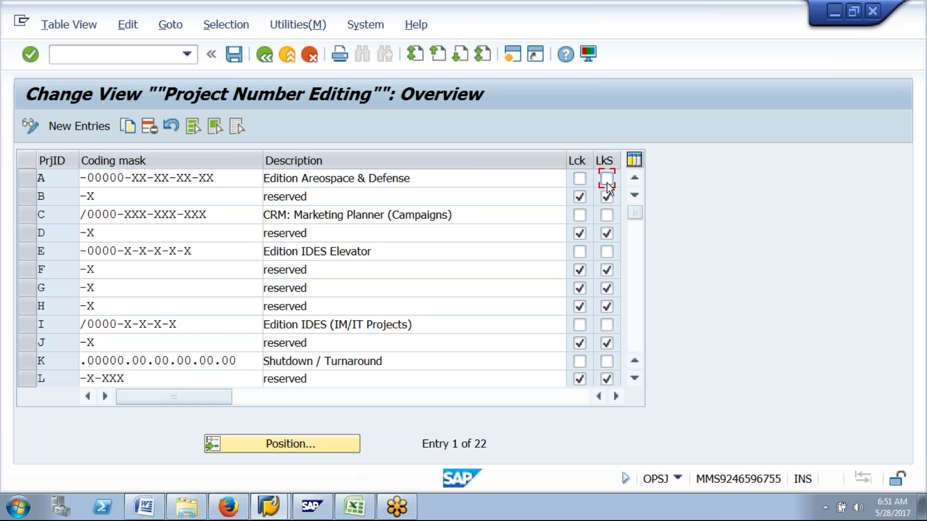
Try to add project ID N with coding mask -00000-xx-xx-xx-xx and description "project definiation".
{"action": "left_click", "coordinate": [128, 289]}
{"action": "key", "text": "Down"}
{"action": "key", "text": "Down"}
{"action": "key", "text": "Down"}
{"action": "key", "text": "Down"}
{"action": "key", "text": "Down"}
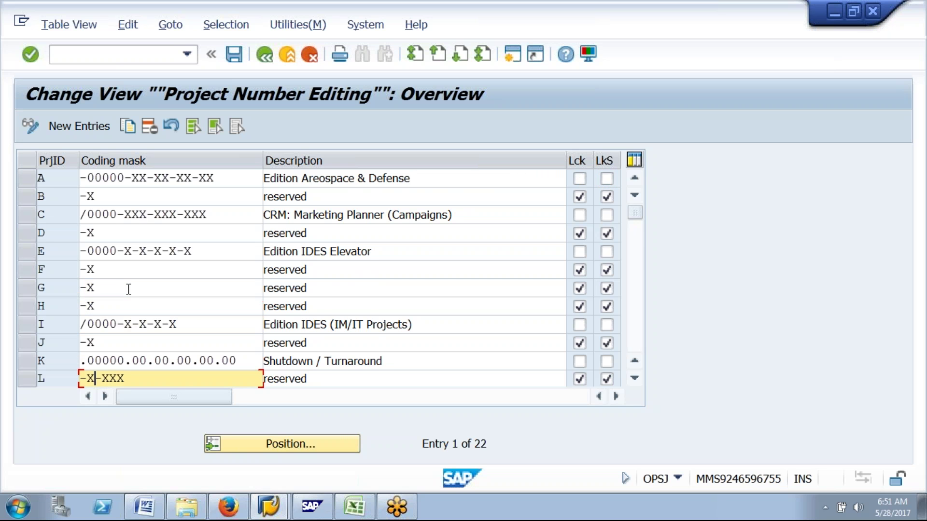
{"action": "key", "text": "Page_Down"}
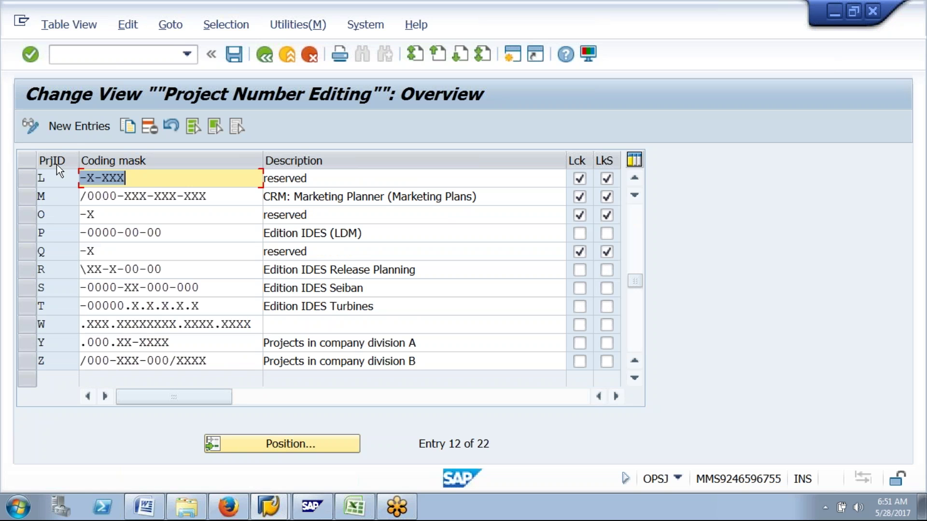
{"action": "left_click", "coordinate": [83, 127]}
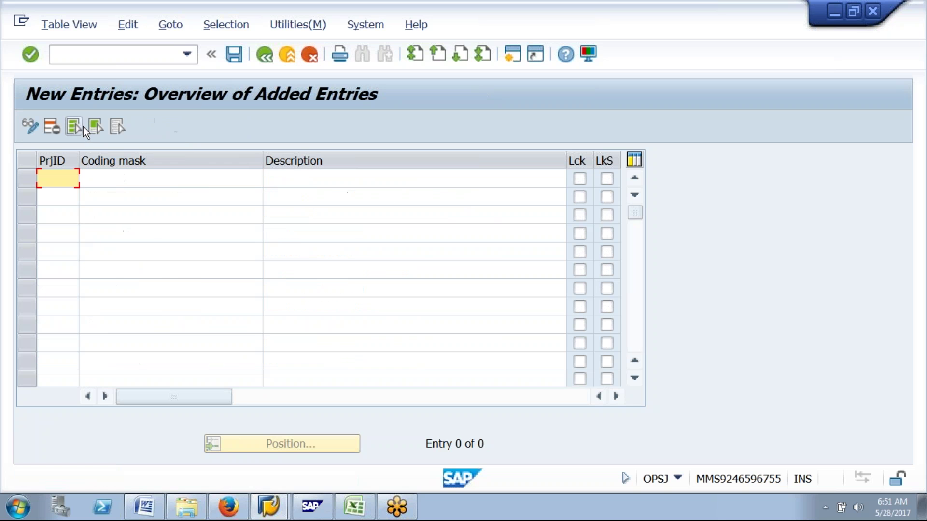
{"action": "type", "text": "n"}
{"action": "left_click", "coordinate": [122, 179]}
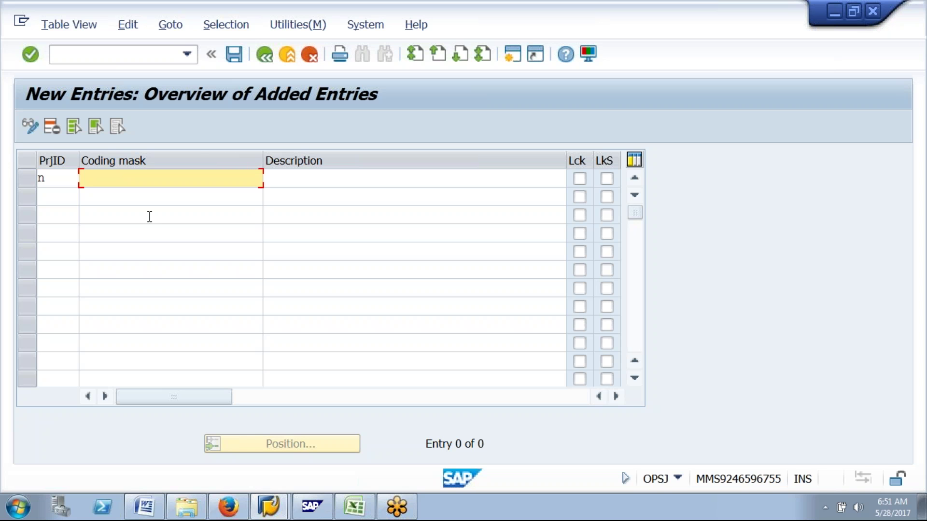
{"action": "type", "text": "-"}
{"action": "type", "text": "00000-xx-xx-xx-xx"}
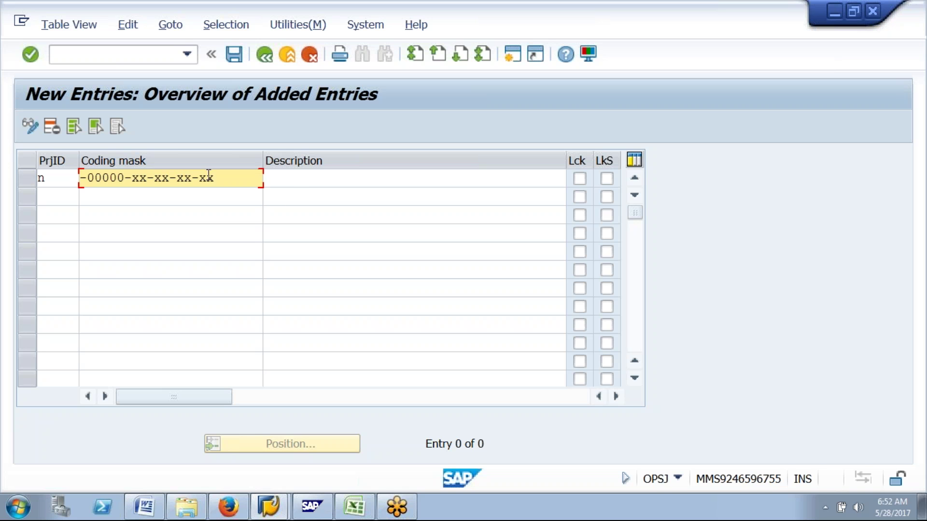
{"action": "left_click", "coordinate": [294, 180]}
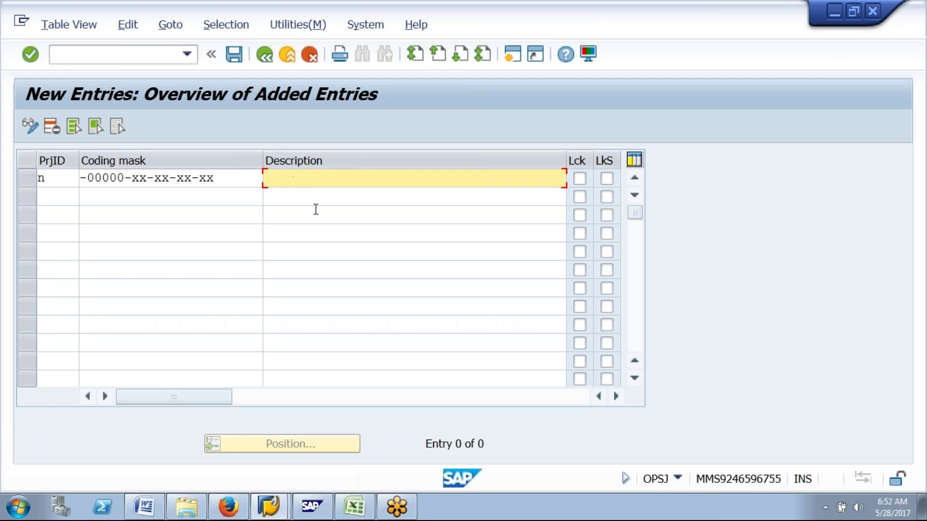
{"action": "type", "text": "project definiation"}
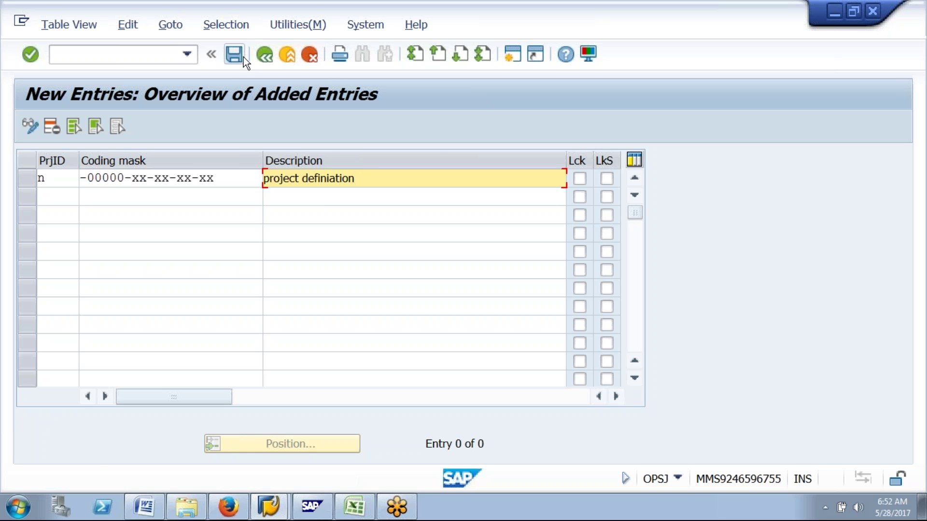
{"action": "key", "text": "Return"}
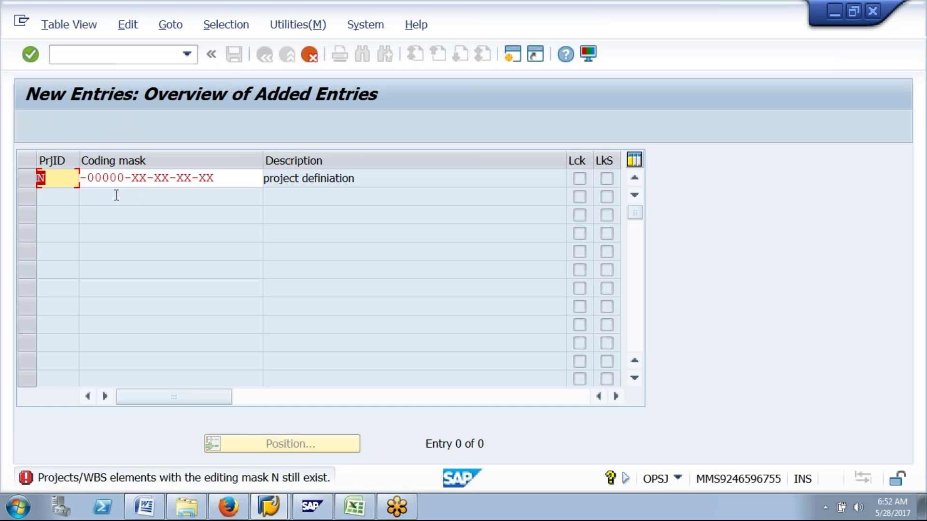
Try project IDs U and I for the new coding mask, discard the entry and return to the overview.
{"action": "left_click", "coordinate": [58, 178]}
{"action": "key", "text": "BackSpace"}
{"action": "type", "text": "u"}
{"action": "key", "text": "Return"}
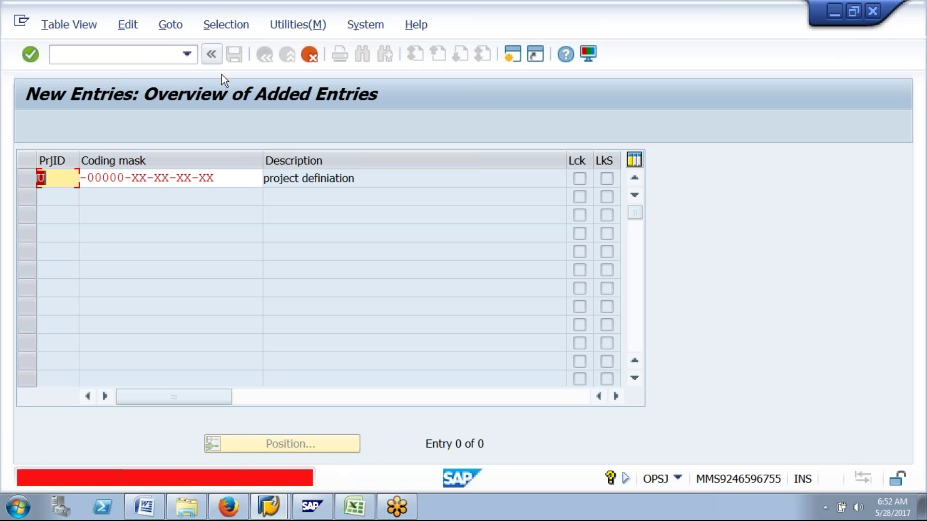
{"action": "type", "text": "i"}
{"action": "key", "text": "Return"}
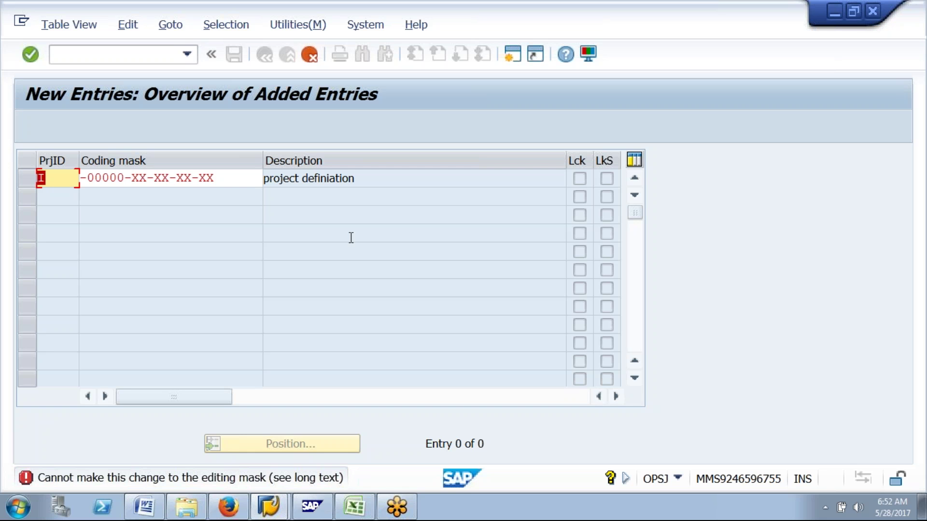
{"action": "left_click", "coordinate": [311, 56]}
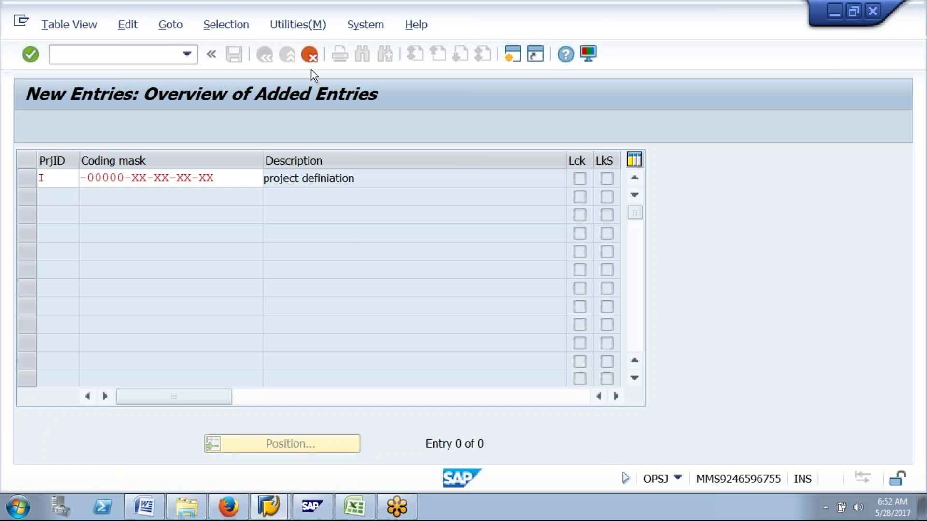
{"action": "left_click", "coordinate": [306, 340]}
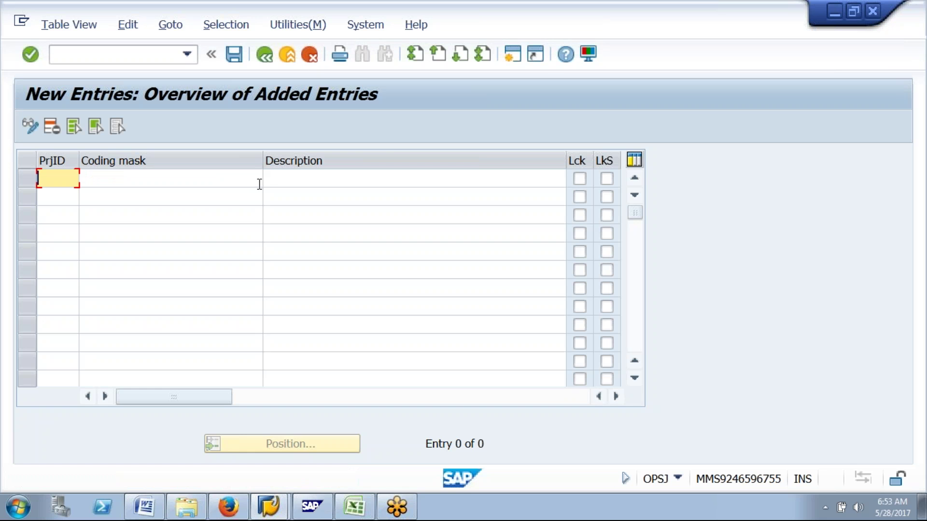
{"action": "left_click", "coordinate": [268, 57]}
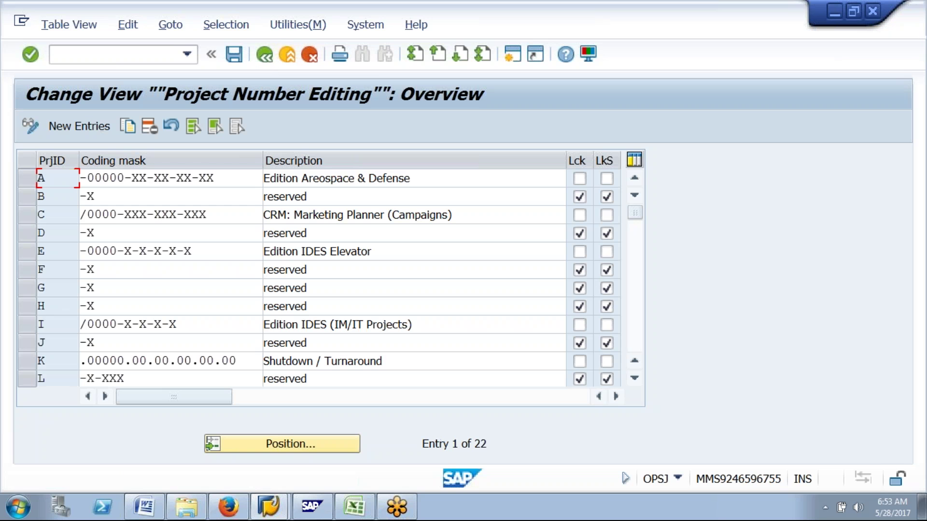
Look through the project IDs from L to Z, checking entries M and P.
{"action": "left_click", "coordinate": [67, 365]}
{"action": "key", "text": "Page_Down"}
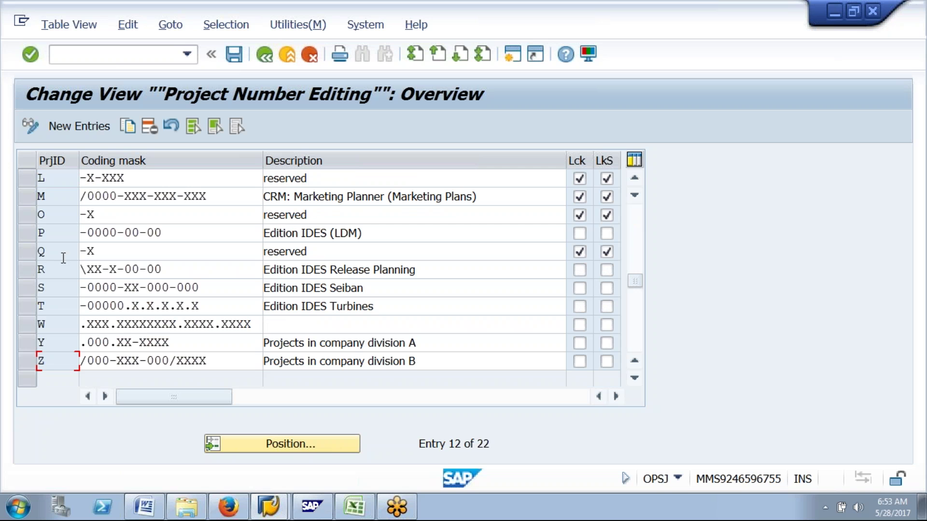
{"action": "left_click", "coordinate": [31, 197]}
{"action": "left_click", "coordinate": [31, 194]}
{"action": "left_click", "coordinate": [31, 194]}
{"action": "left_click", "coordinate": [31, 194]}
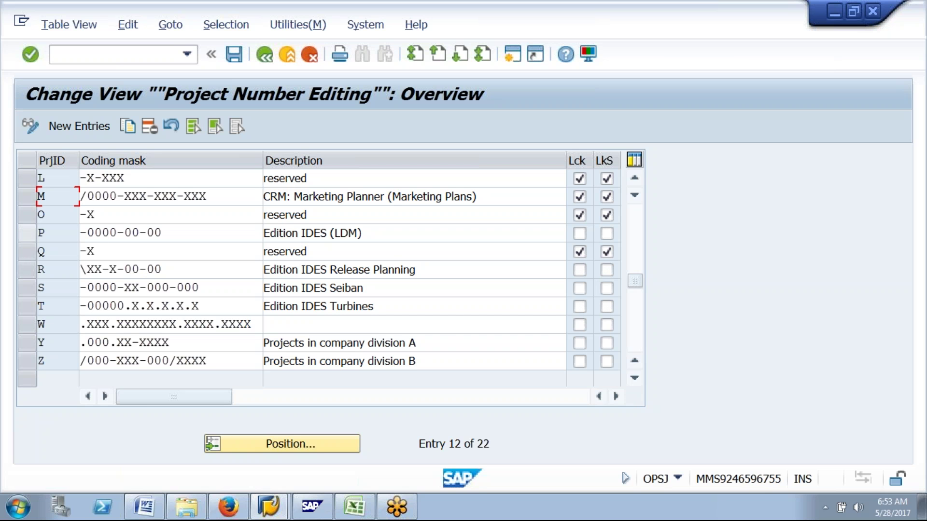
{"action": "left_click", "coordinate": [34, 233]}
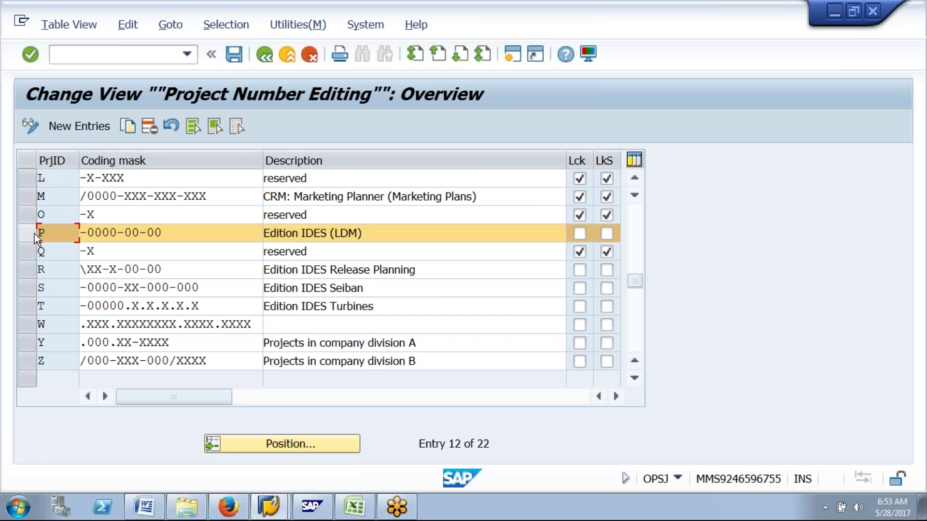
{"action": "left_click", "coordinate": [34, 234]}
{"action": "left_click", "coordinate": [31, 195]}
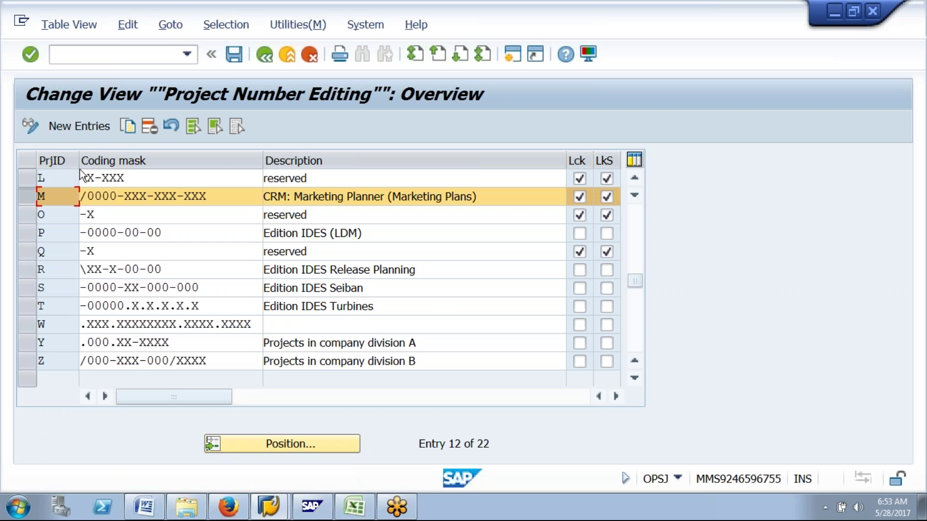
{"action": "left_click", "coordinate": [30, 197]}
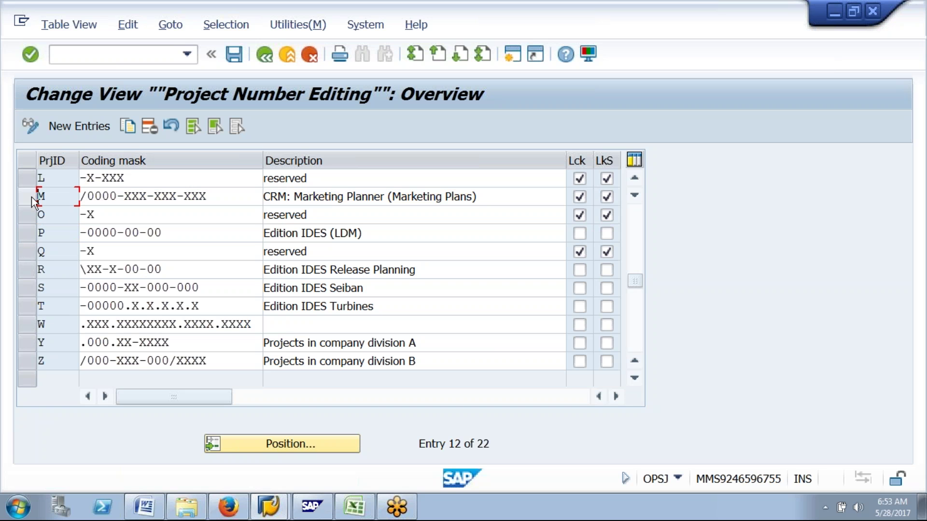
Try to copy the Edition Areospace & Defense entry A to project ID U, and cancel the copy.
{"action": "scroll", "coordinate": [31, 197], "scroll_direction": "up", "scroll_amount": 4}
{"action": "left_click", "coordinate": [30, 182]}
{"action": "left_click", "coordinate": [131, 126]}
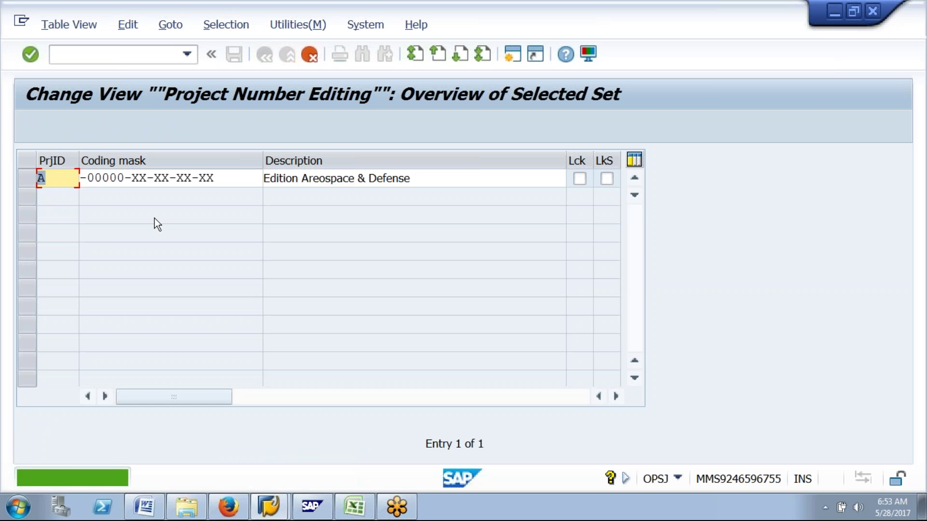
{"action": "type", "text": "U"}
{"action": "key", "text": "Return"}
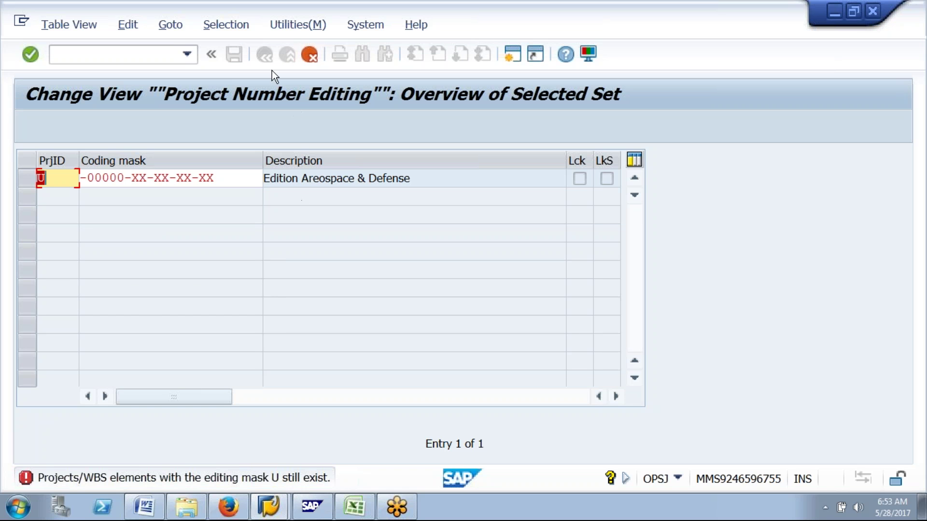
{"action": "left_click", "coordinate": [310, 57]}
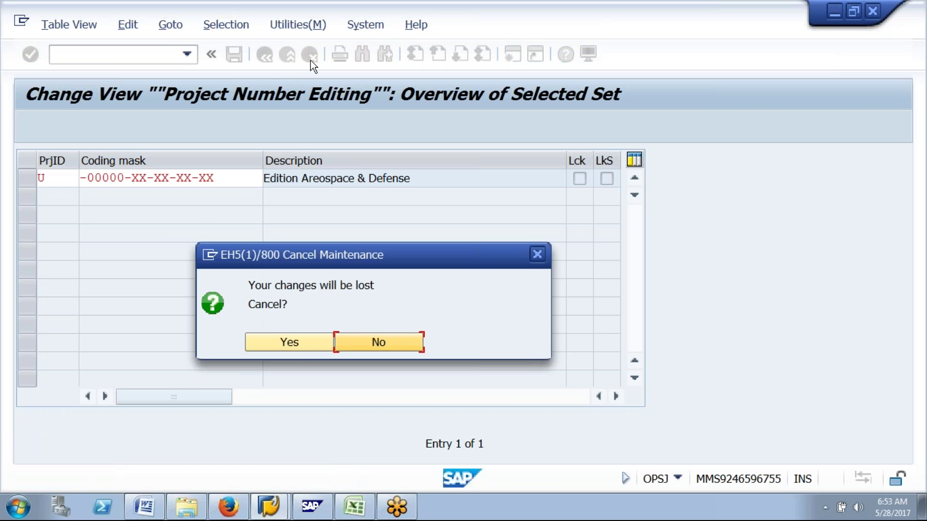
{"action": "left_click", "coordinate": [297, 346]}
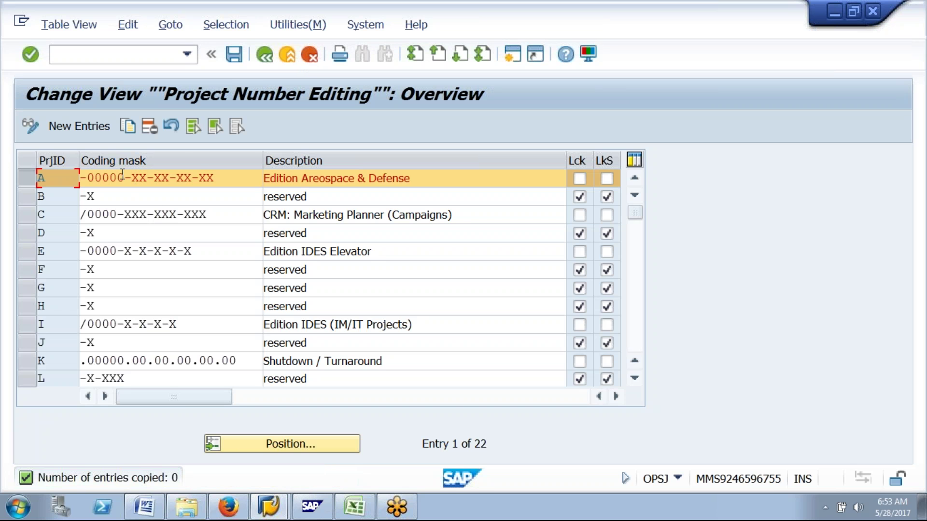
Examine the coding masks of entries A and C and clear the selection of entry A.
{"action": "left_click_drag", "start_coordinate": [215, 177], "coordinate": [86, 178]}
{"action": "left_click", "coordinate": [88, 178]}
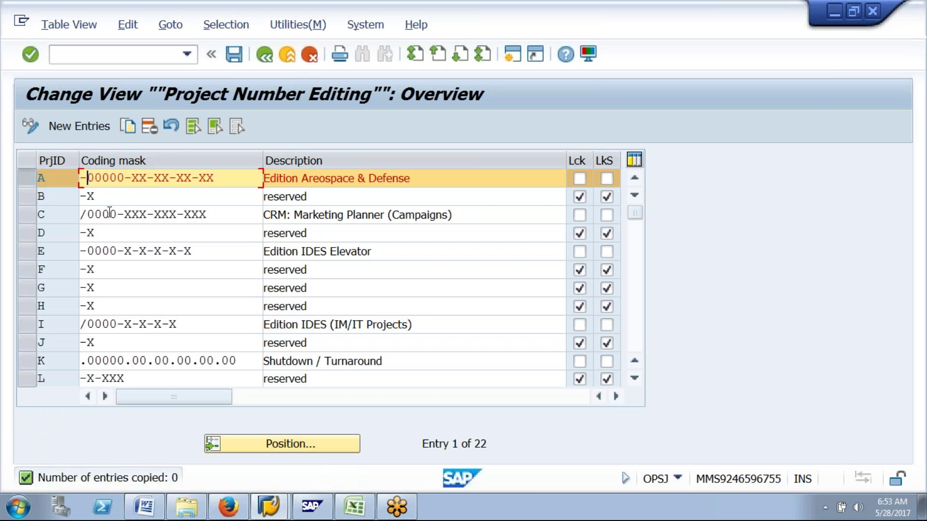
{"action": "left_click", "coordinate": [108, 213]}
{"action": "left_click", "coordinate": [28, 178]}
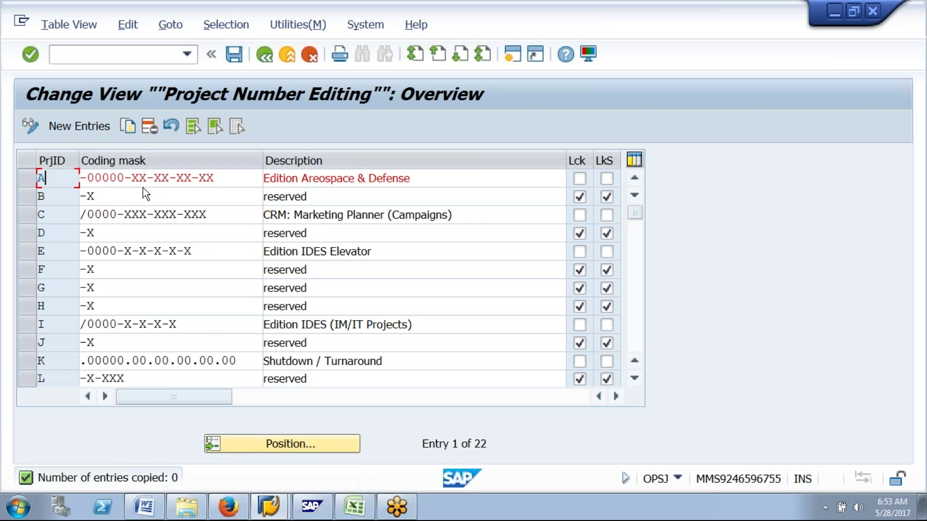
Examine the structure of entry A's coding mask and compare it with the masks of the entries down to L.
{"action": "left_click", "coordinate": [150, 178]}
{"action": "left_click", "coordinate": [92, 179]}
{"action": "left_click_drag", "start_coordinate": [93, 179], "coordinate": [177, 178]}
{"action": "left_click", "coordinate": [177, 227]}
{"action": "left_click", "coordinate": [125, 275]}
{"action": "left_click", "coordinate": [124, 304]}
{"action": "left_click", "coordinate": [111, 178]}
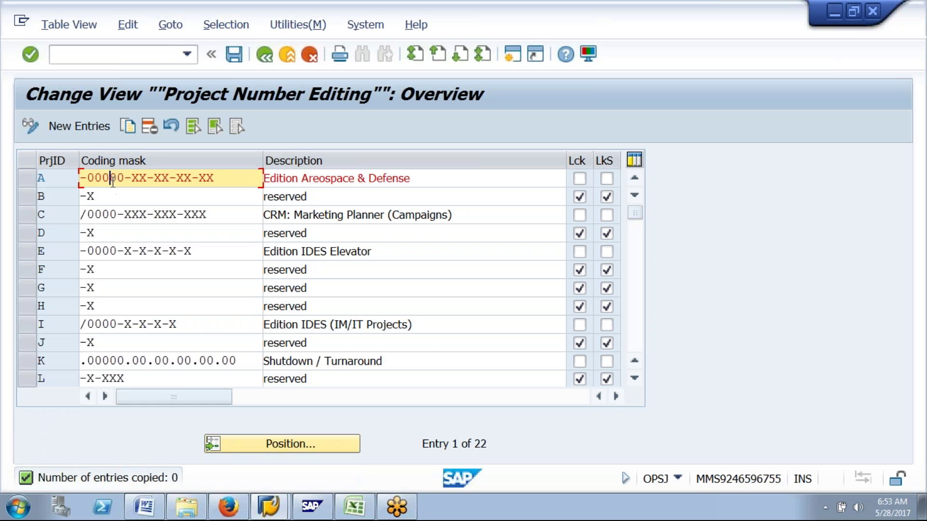
{"action": "left_click", "coordinate": [113, 333]}
{"action": "key", "text": "Down"}
{"action": "key", "text": "Down"}
{"action": "key", "text": "Down"}
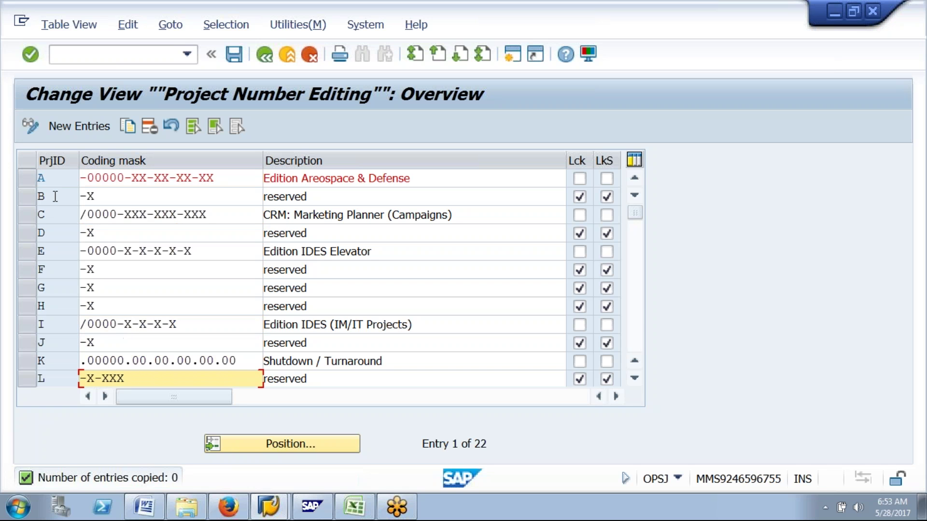
Try to add project ID N with coding mask -00-XX-XX, discard the entry and return to the overview.
{"action": "left_click", "coordinate": [88, 129]}
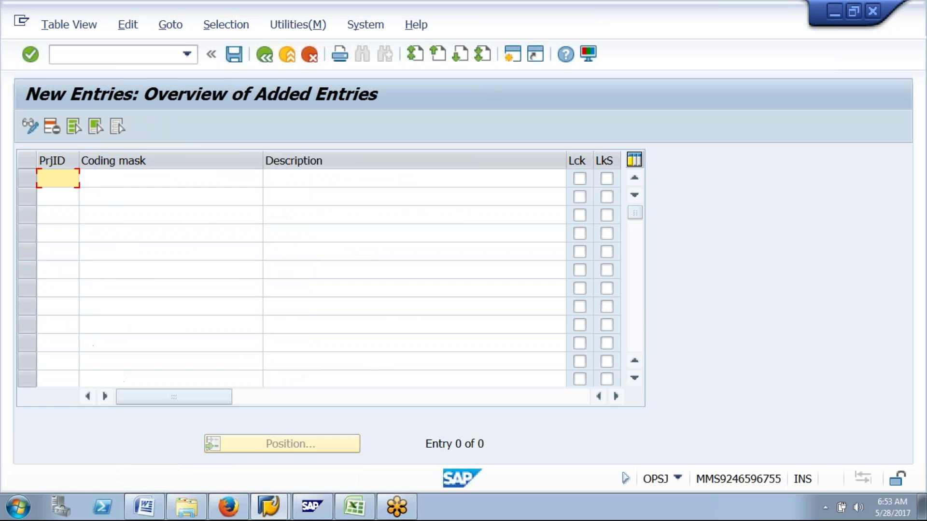
{"action": "type", "text": "n"}
{"action": "type", "text": "-"}
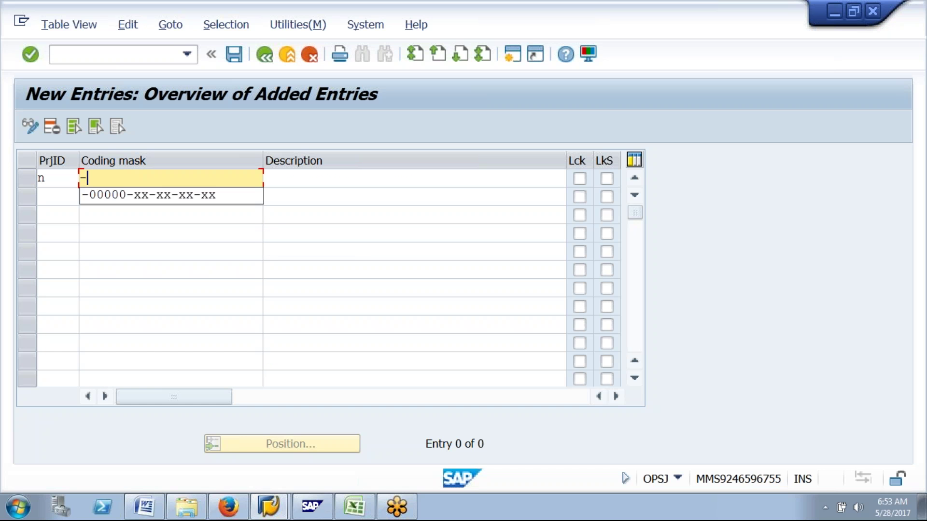
{"action": "type", "text": "00-xx"}
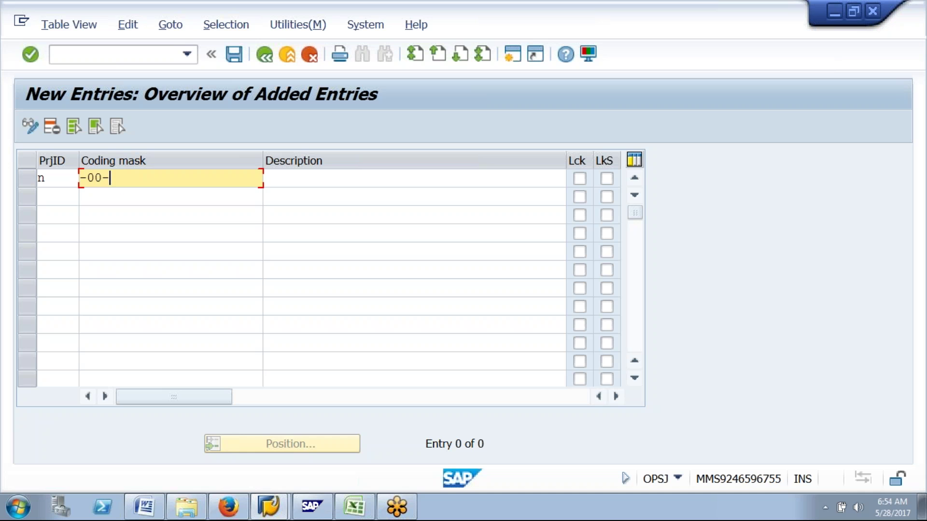
{"action": "type", "text": "-cc"}
{"action": "key", "text": "BackSpace"}
{"action": "type", "text": "c"}
{"action": "key", "text": "BackSpace"}
{"action": "key", "text": "BackSpace"}
{"action": "type", "text": "xx"}
{"action": "key", "text": "Return"}
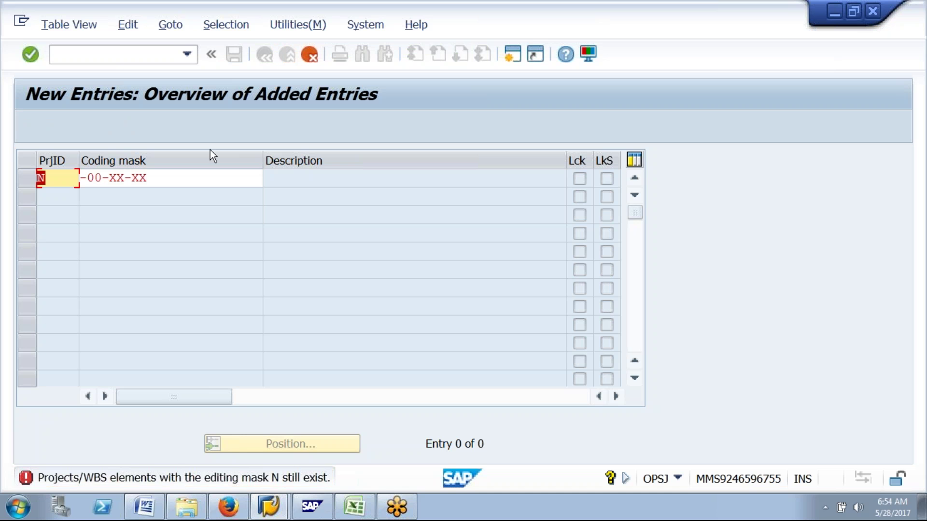
{"action": "left_click", "coordinate": [312, 60]}
{"action": "left_click", "coordinate": [298, 344]}
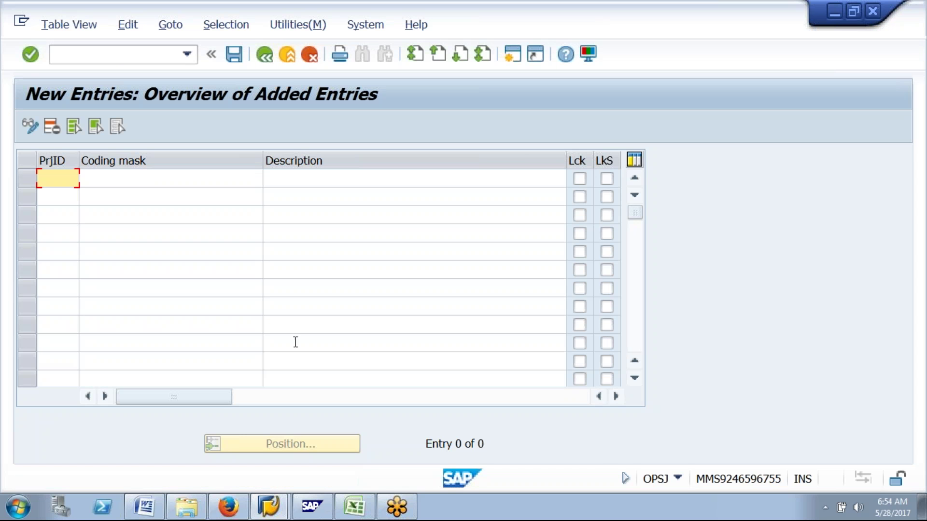
{"action": "left_click", "coordinate": [265, 54]}
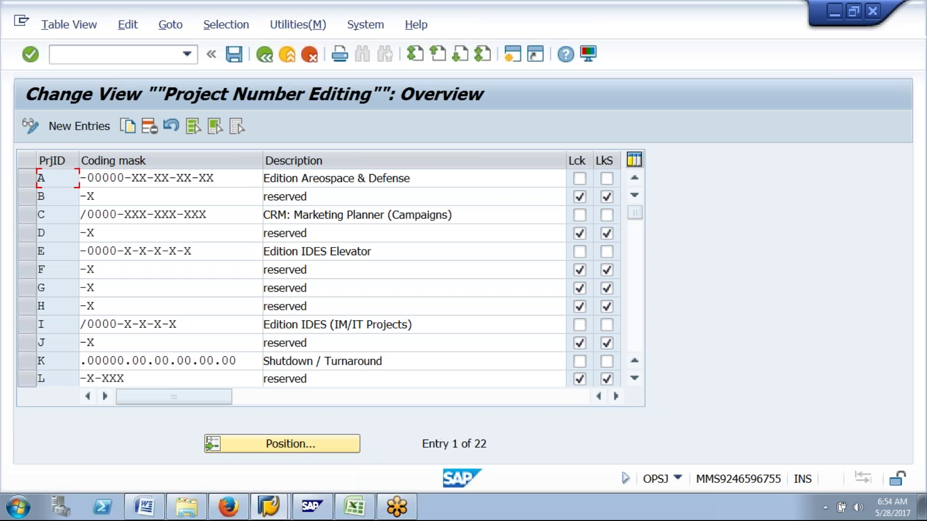
Clear the selection of entry A and save the project coding mask overview.
{"action": "left_click", "coordinate": [27, 178]}
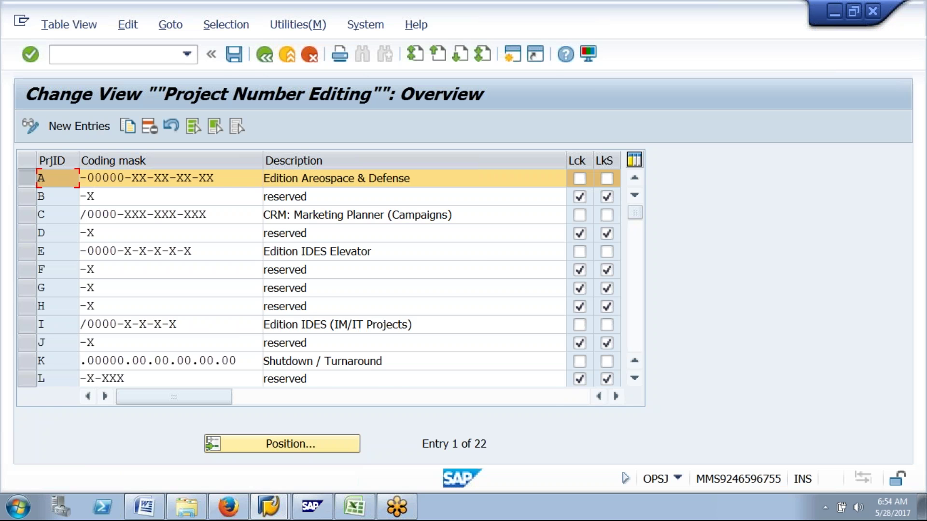
{"action": "left_click", "coordinate": [28, 180]}
{"action": "left_click", "coordinate": [235, 54]}
{"action": "left_click", "coordinate": [315, 401]}
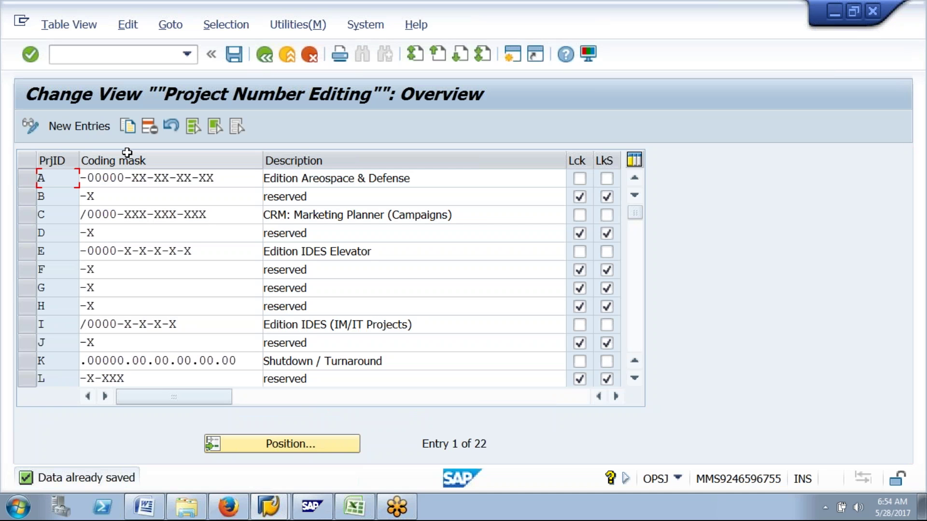
Review the coding masks of entries A, I, G, E and B, and return to the implementation guide.
{"action": "left_click", "coordinate": [120, 180]}
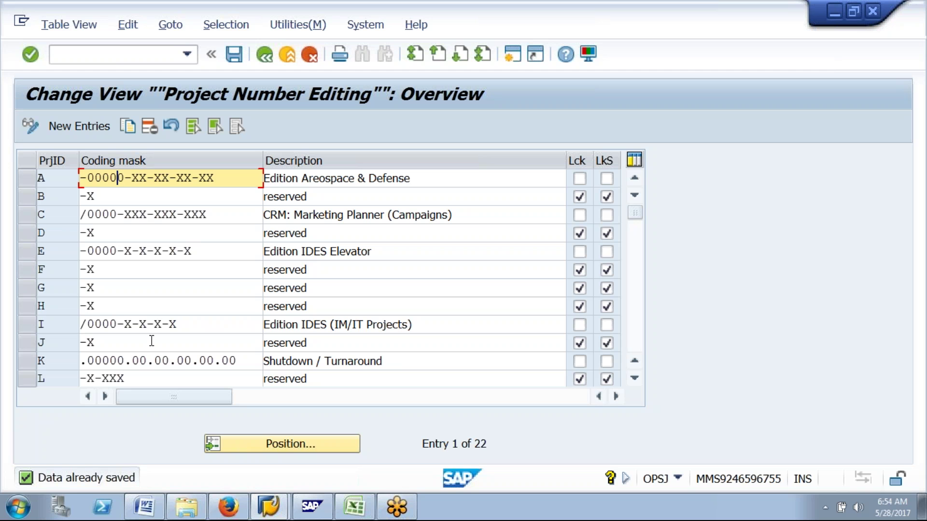
{"action": "left_click", "coordinate": [124, 325]}
{"action": "left_click", "coordinate": [123, 287]}
{"action": "left_click", "coordinate": [125, 251]}
{"action": "left_click", "coordinate": [131, 202]}
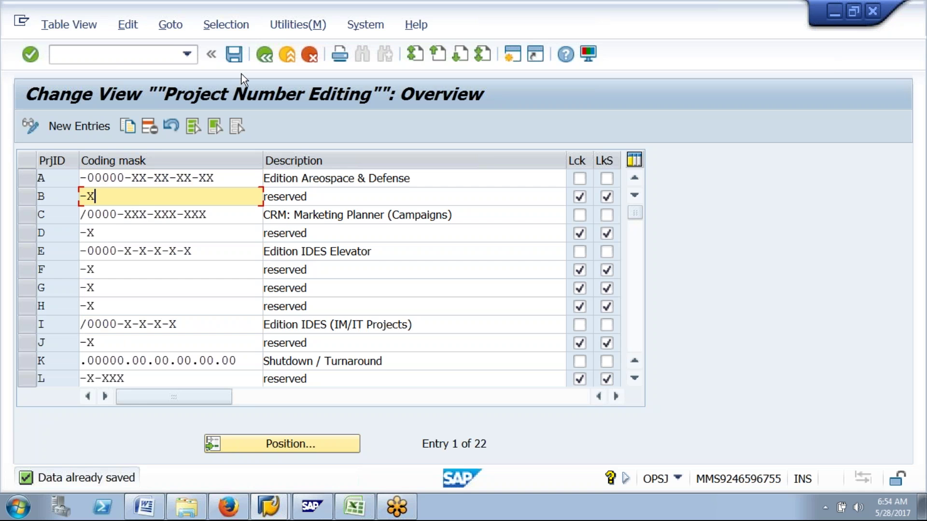
{"action": "left_click", "coordinate": [262, 62]}
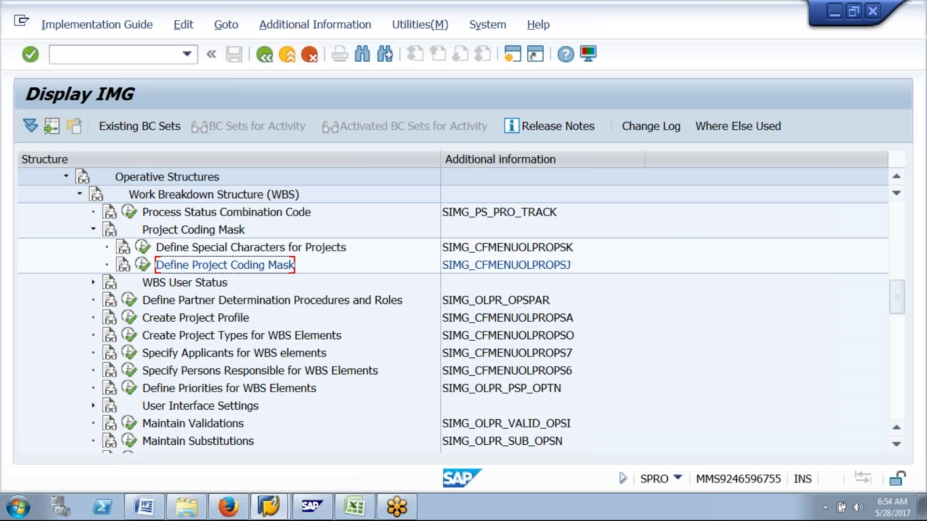
Collapse the Project Coding Mask node under Work Breakdown Structure (WBS) in the implementation guide.
{"action": "left_click", "coordinate": [185, 283]}
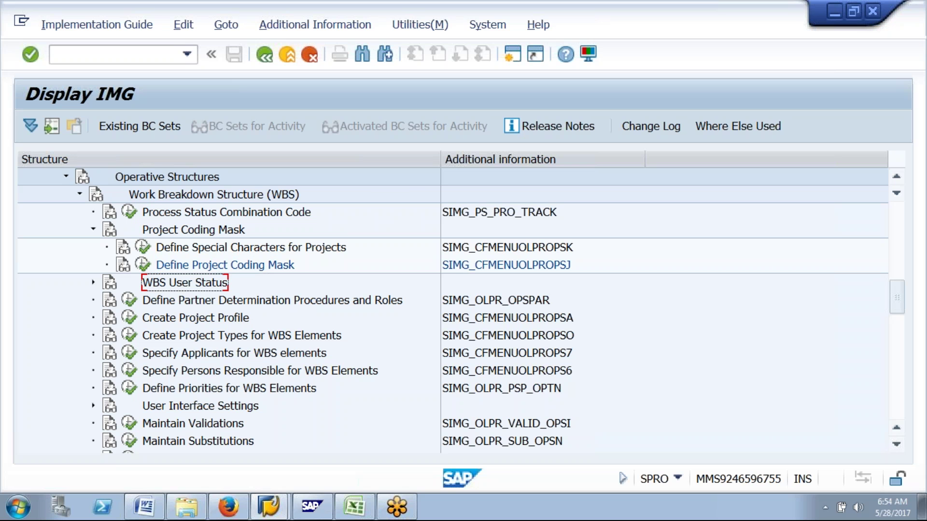
{"action": "key", "text": "Up"}
{"action": "key", "text": "Up"}
{"action": "key", "text": "Up"}
{"action": "key", "text": "Left"}
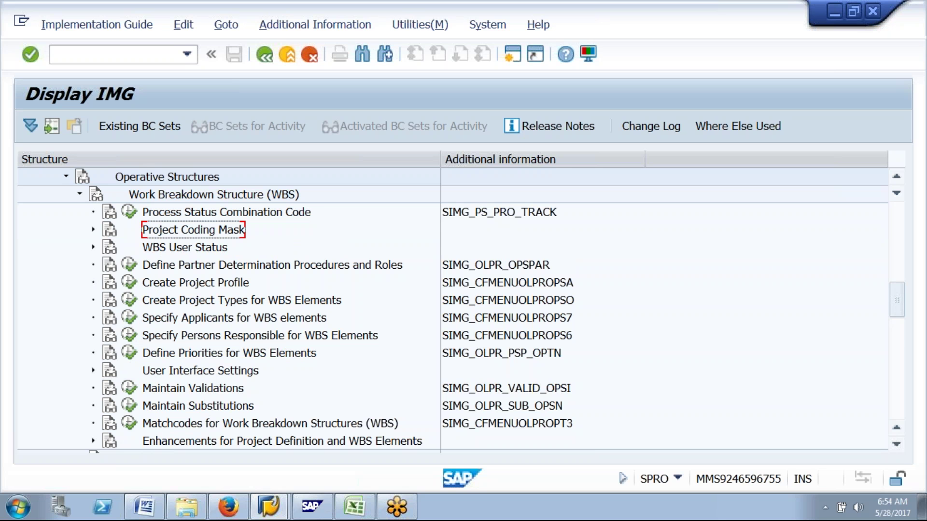
Collapse the Work Breakdown Structure (WBS) and Operative Structures nodes, and expand both again.
{"action": "key", "text": "Up"}
{"action": "key", "text": "Up"}
{"action": "key", "text": "Left"}
{"action": "key", "text": "Down"}
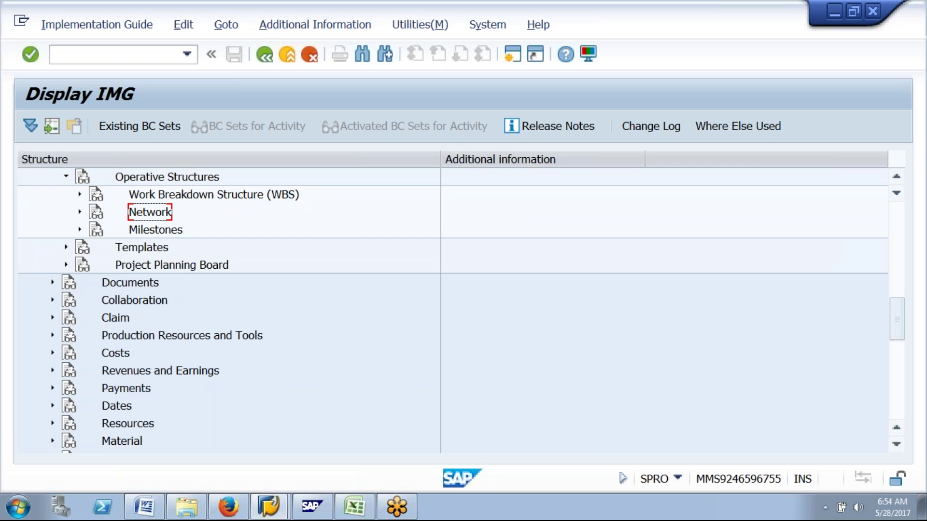
{"action": "key", "text": "Up"}
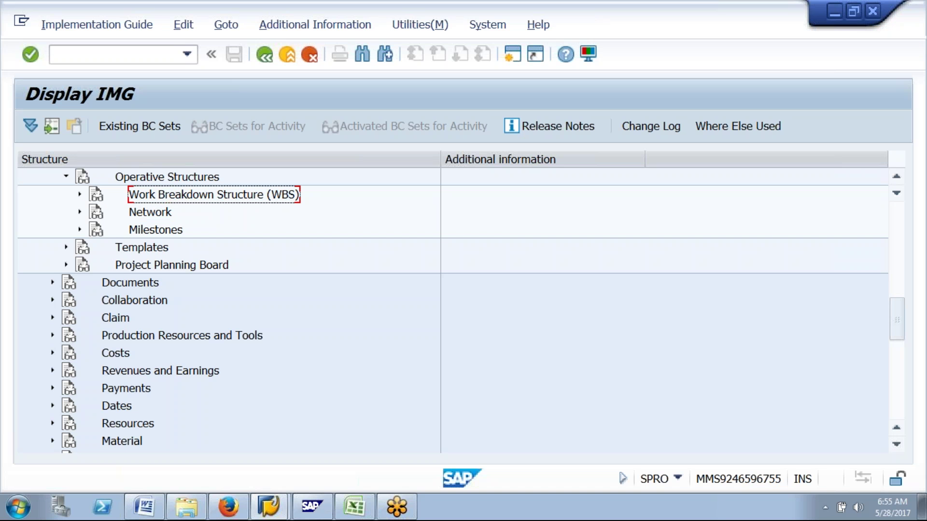
{"action": "key", "text": "Up"}
{"action": "key", "text": "Left"}
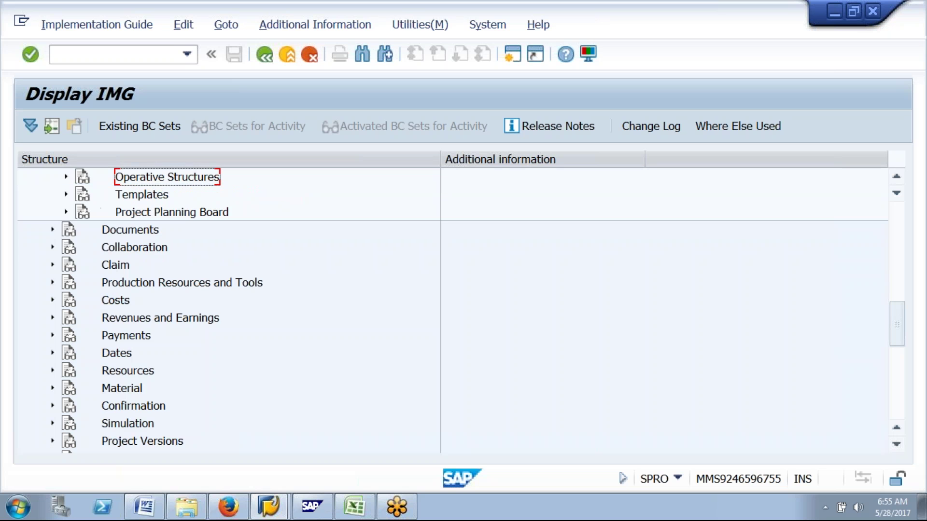
{"action": "key", "text": "Up"}
{"action": "key", "text": "Up"}
{"action": "key", "text": "Down"}
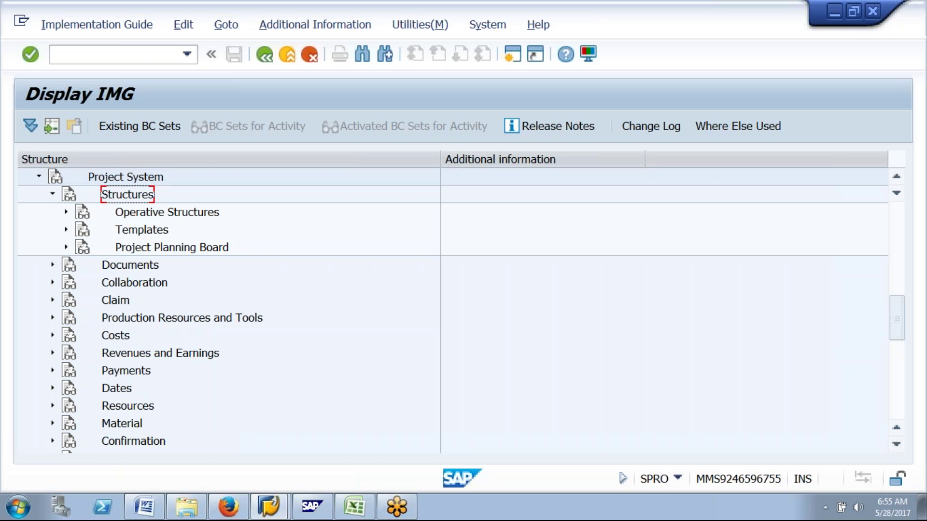
{"action": "key", "text": "Down"}
{"action": "key", "text": "Right"}
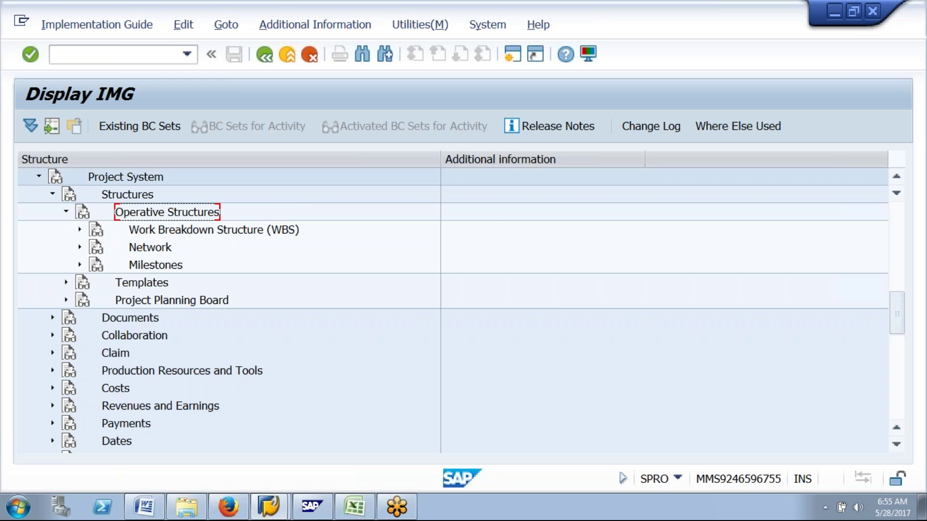
{"action": "key", "text": "Down"}
{"action": "key", "text": "Right"}
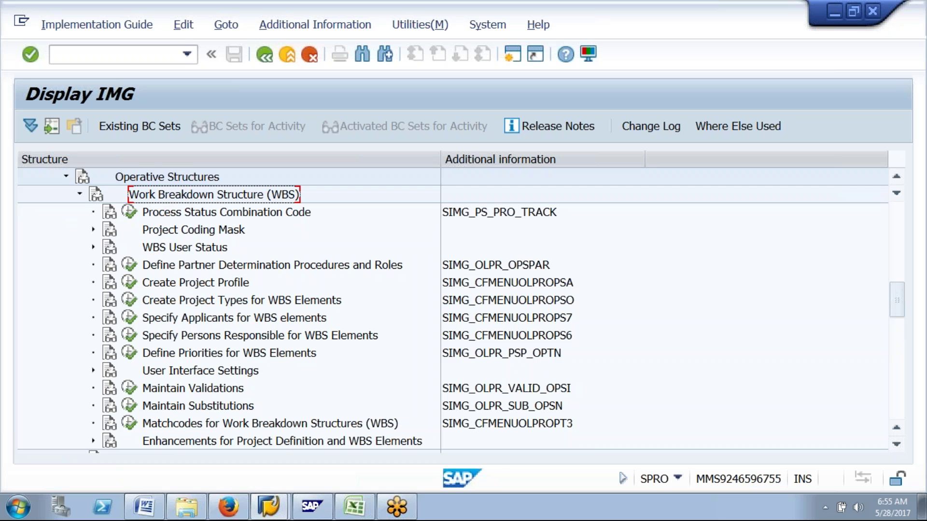
Expand WBS User Status and open the Create Status Profile activity.
{"action": "key", "text": "Down"}
{"action": "key", "text": "Down"}
{"action": "key", "text": "Down"}
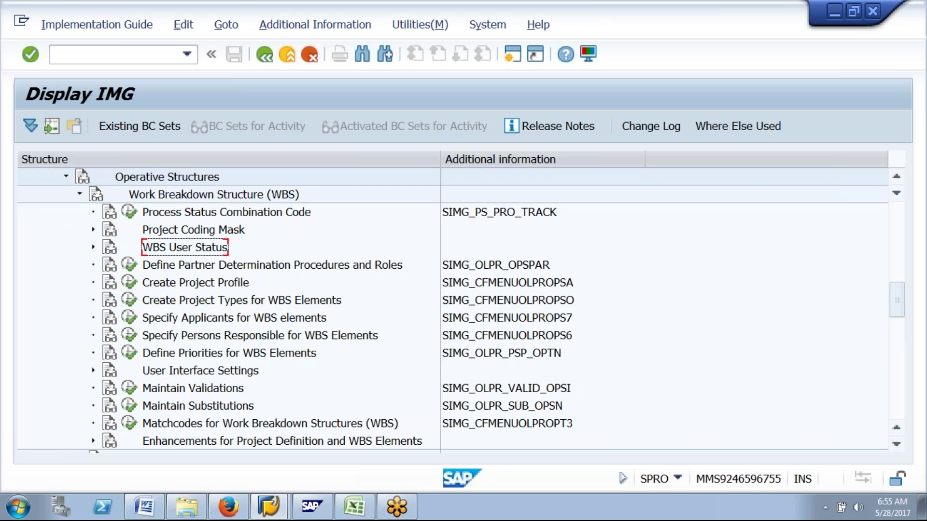
{"action": "key", "text": "Right"}
{"action": "key", "text": "Down"}
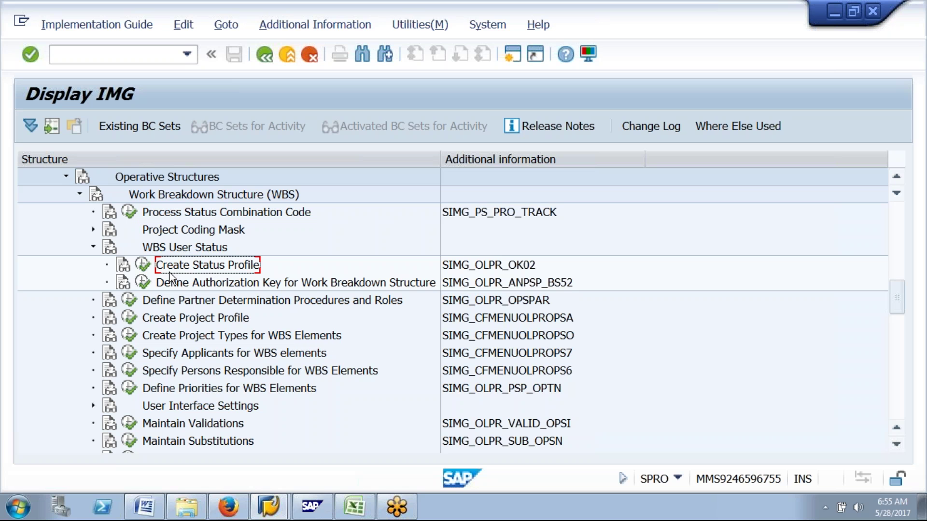
{"action": "left_click", "coordinate": [143, 265]}
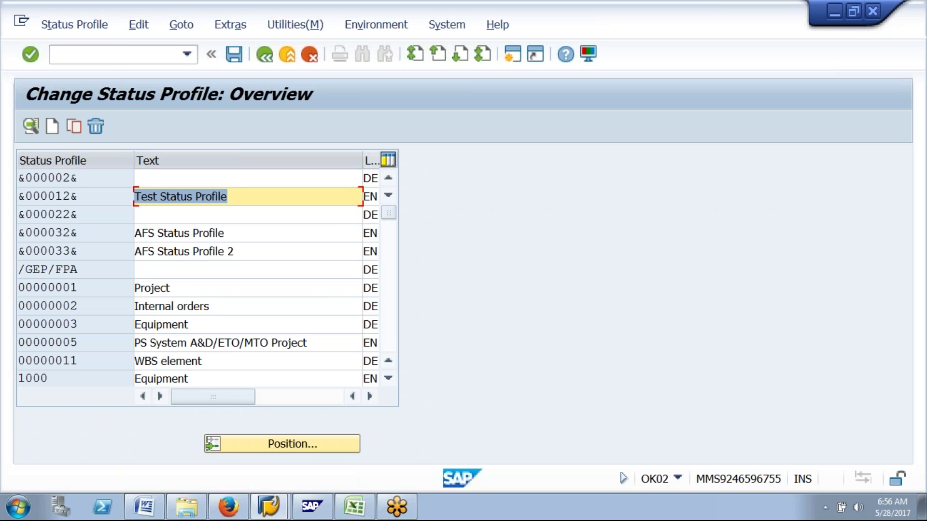
Narrow the Text column and look through the status profile list to its end and back to the beginning.
{"action": "left_click_drag", "start_coordinate": [363, 161], "coordinate": [244, 160]}
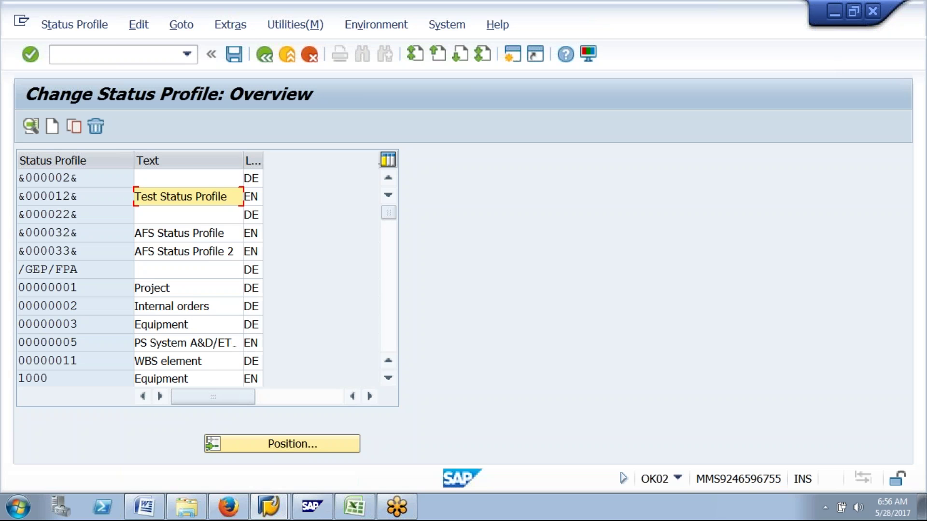
{"action": "left_click_drag", "start_coordinate": [384, 216], "coordinate": [389, 329]}
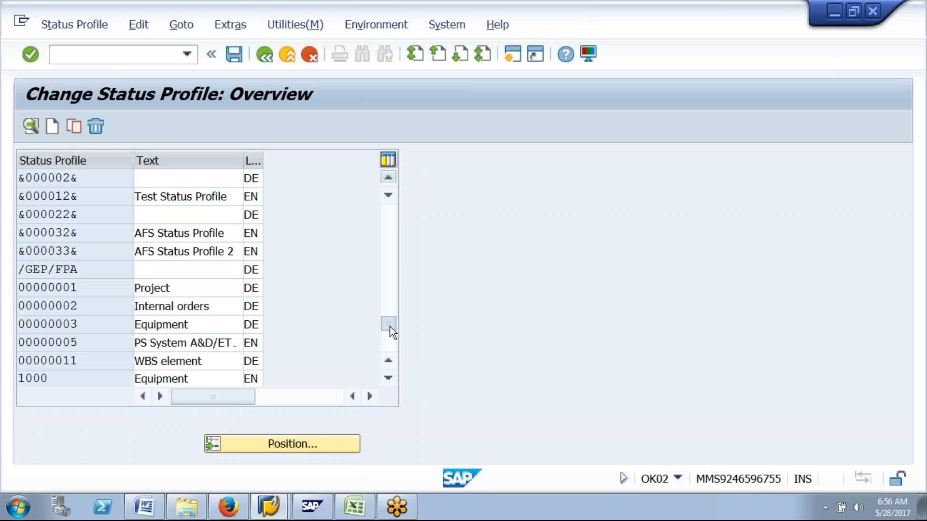
{"action": "left_click", "coordinate": [391, 376]}
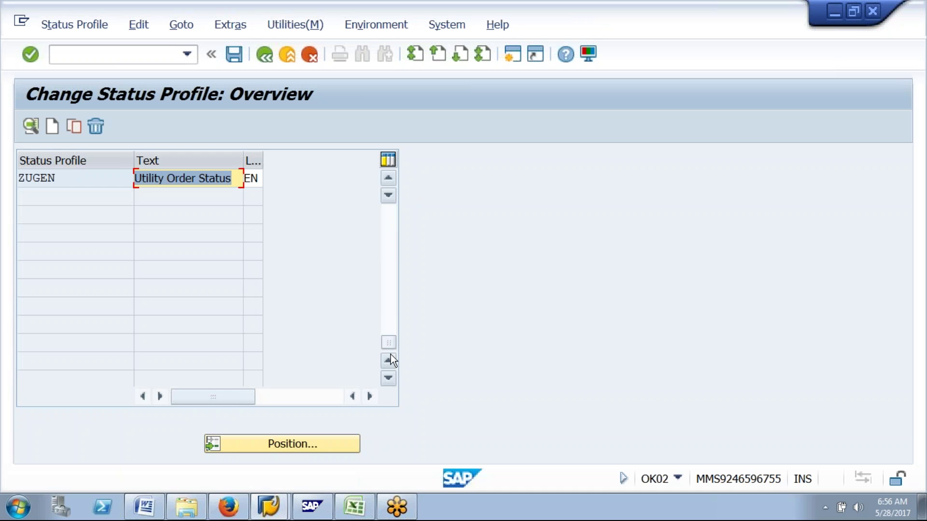
{"action": "left_click_drag", "start_coordinate": [390, 343], "coordinate": [387, 162]}
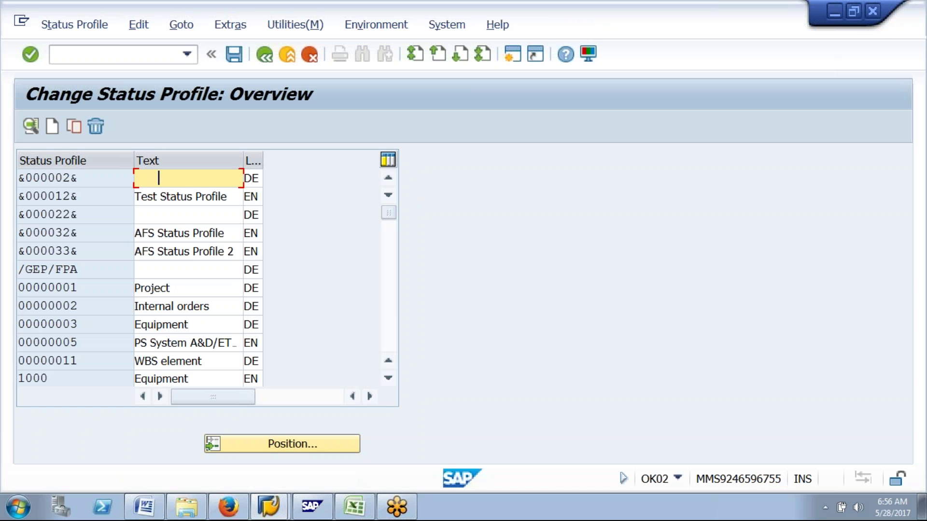
Create status profile INV with the text "no investment status profile" and maintenance language EN, and save it.
{"action": "left_click", "coordinate": [53, 127]}
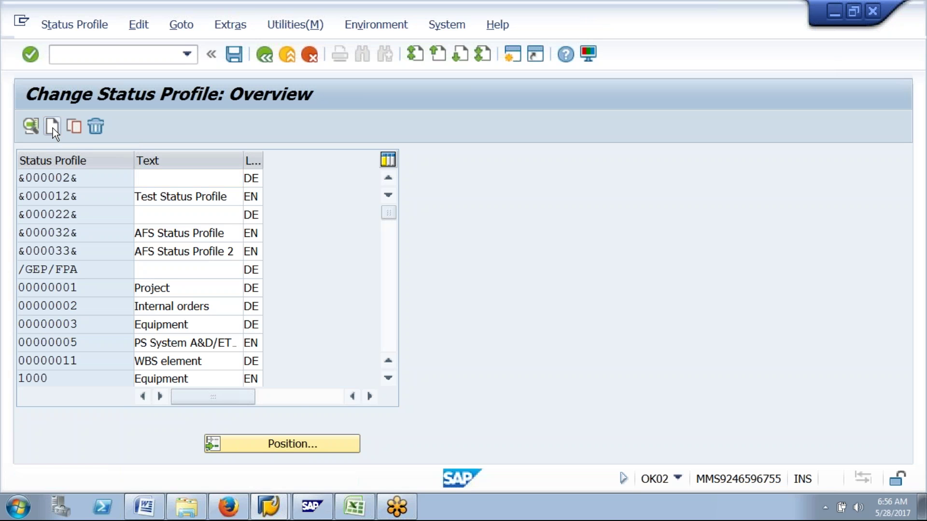
{"action": "type", "text": "i"}
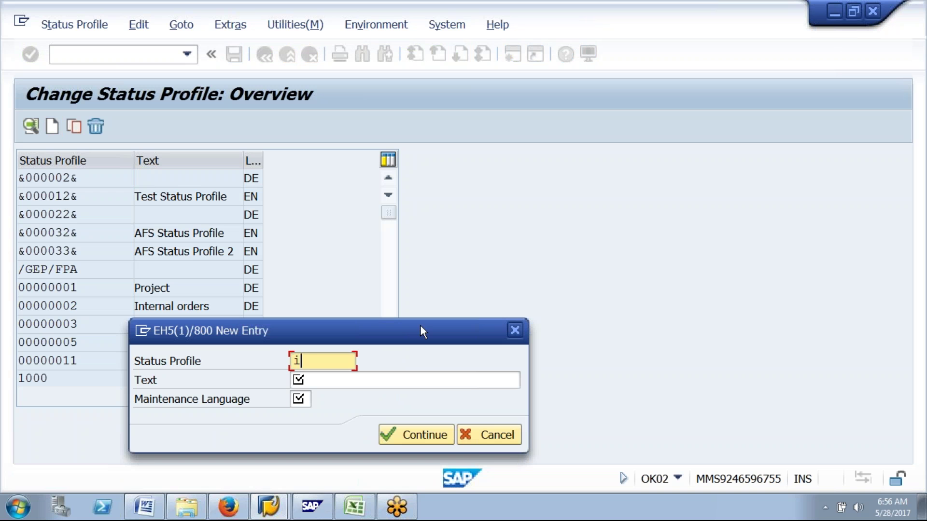
{"action": "type", "text": "nv"}
{"action": "left_click", "coordinate": [373, 380]}
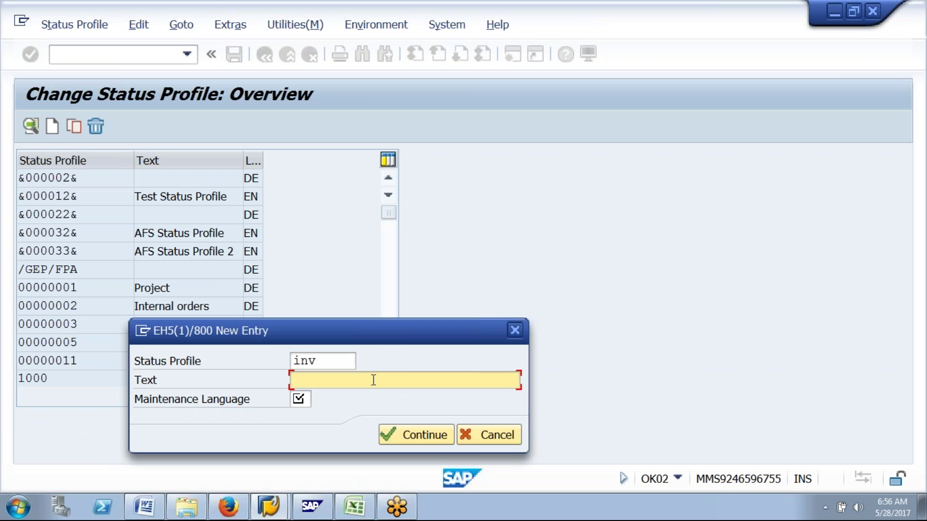
{"action": "type", "text": "no investment statu"}
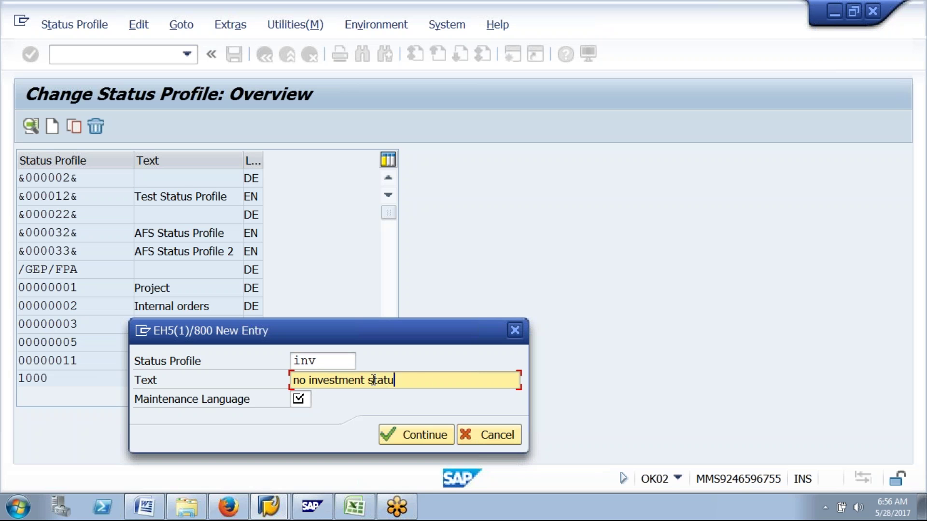
{"action": "type", "text": "s profile"}
{"action": "key", "text": "Tab"}
{"action": "type", "text": "en"}
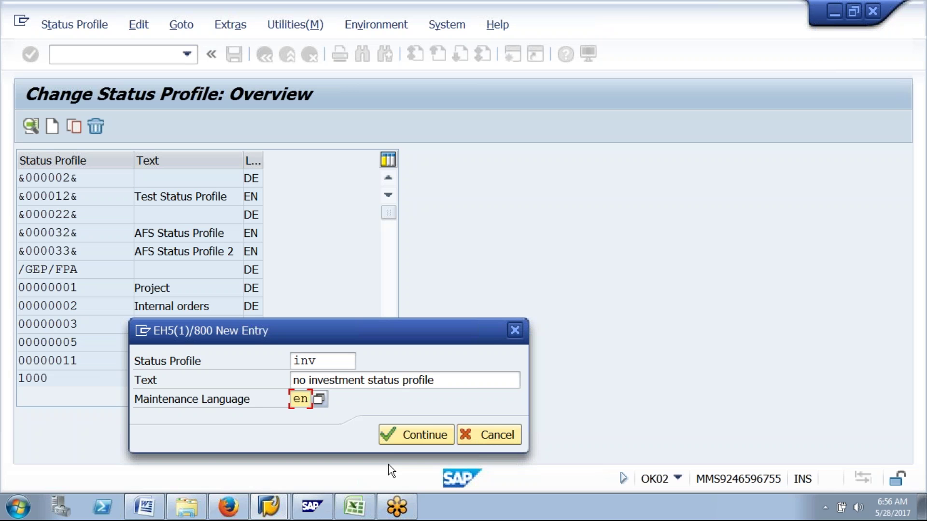
{"action": "left_click", "coordinate": [398, 435]}
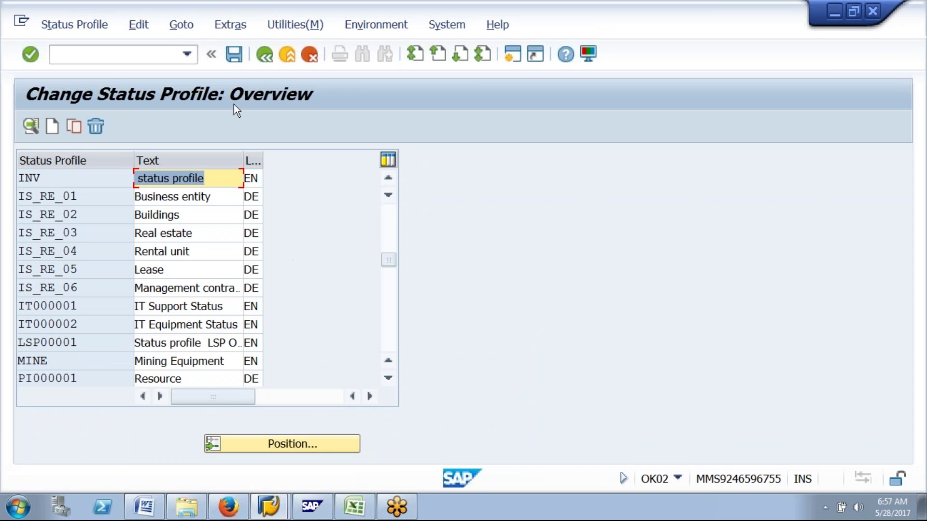
{"action": "left_click", "coordinate": [235, 55]}
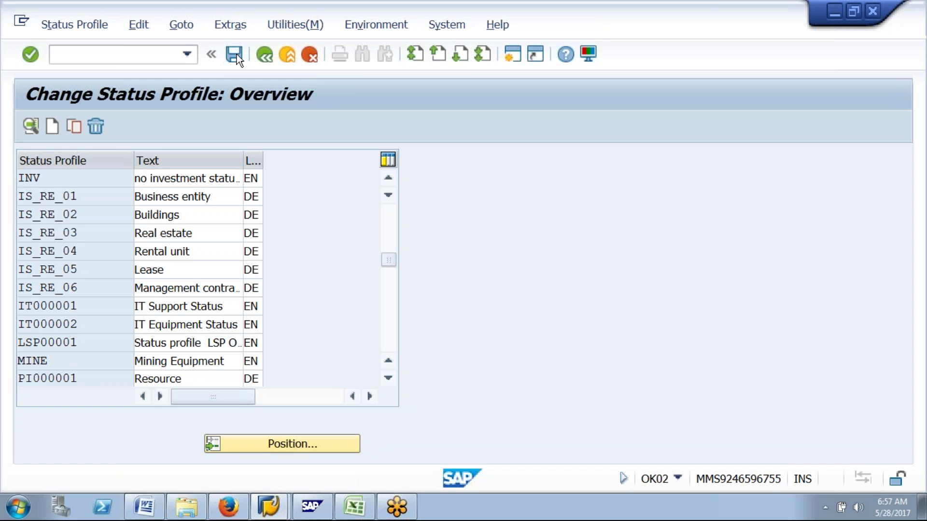
Open the user status details of profile INV and widen the Status Number and Status columns.
{"action": "left_click", "coordinate": [324, 322]}
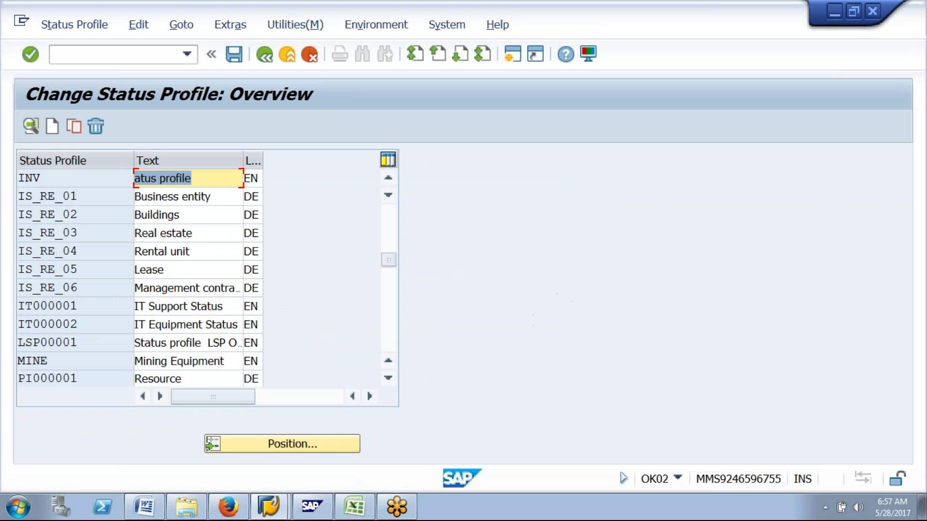
{"action": "double_click", "coordinate": [42, 177]}
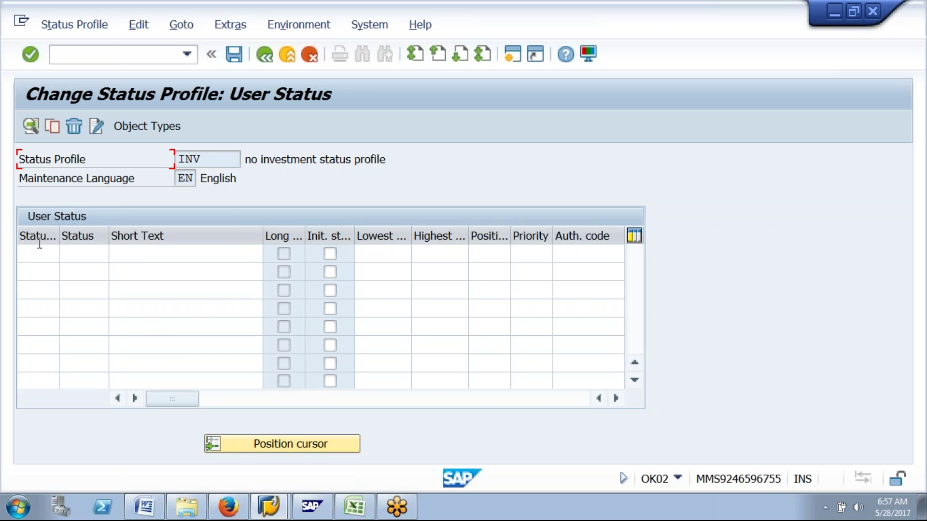
{"action": "left_click_drag", "start_coordinate": [59, 232], "coordinate": [82, 232]}
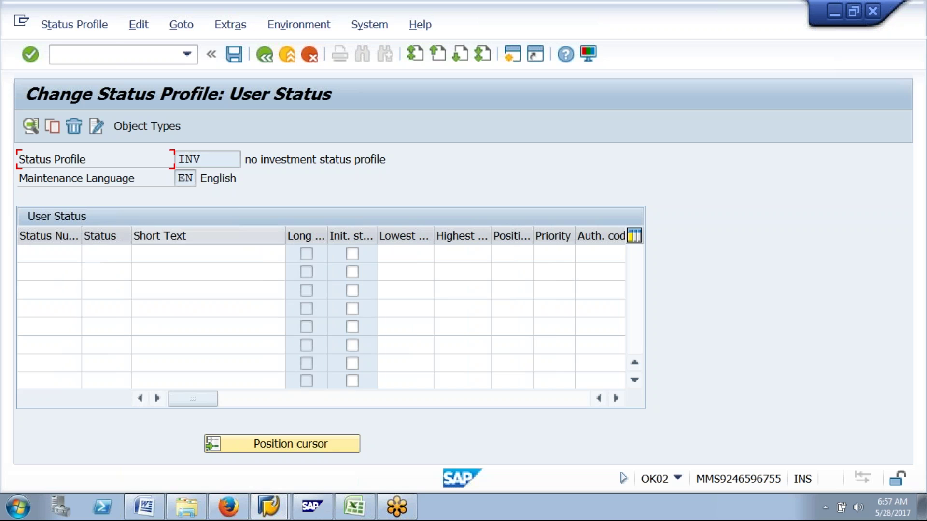
{"action": "left_click_drag", "start_coordinate": [130, 233], "coordinate": [161, 233]}
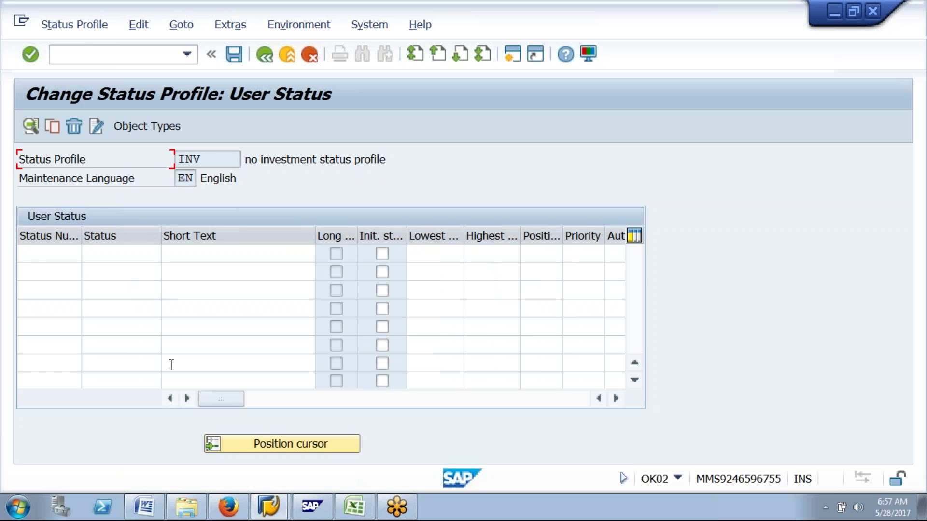
{"action": "left_click", "coordinate": [65, 251]}
{"action": "left_click", "coordinate": [93, 250]}
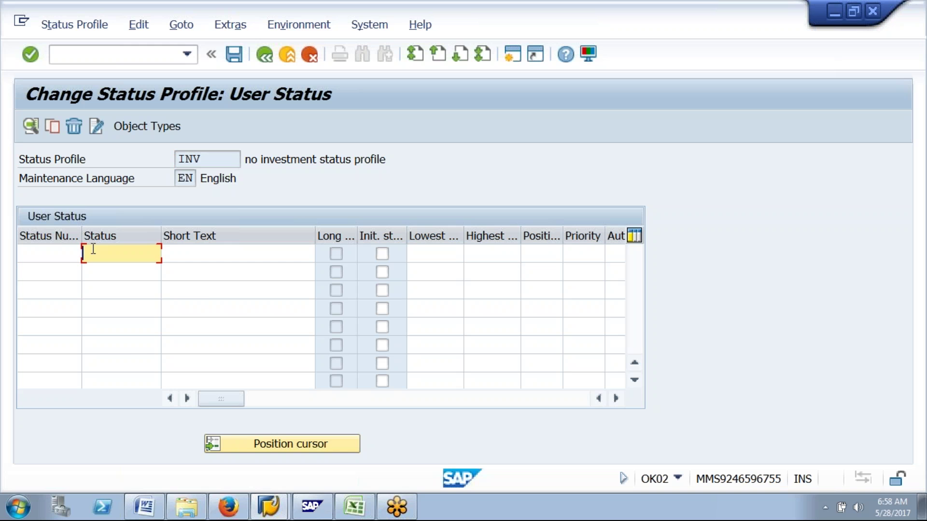
{"action": "left_click", "coordinate": [191, 250]}
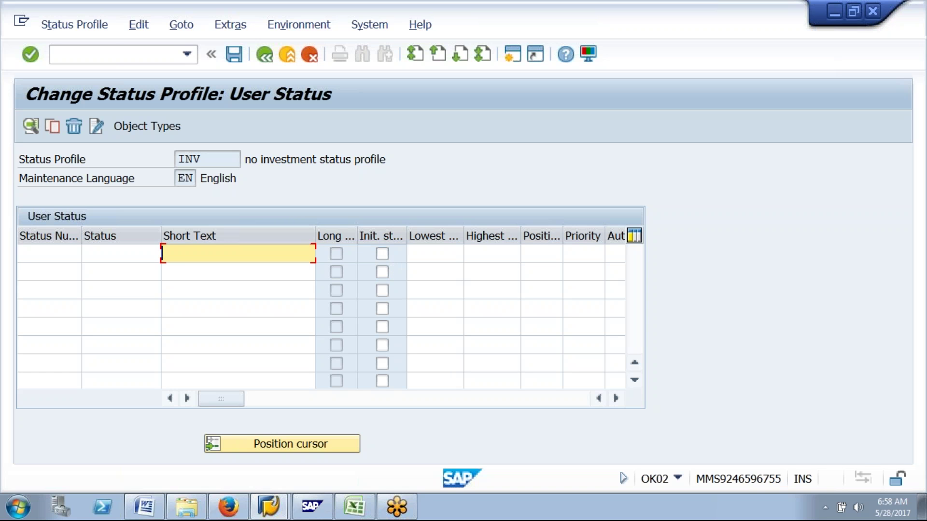
{"action": "left_click", "coordinate": [435, 253]}
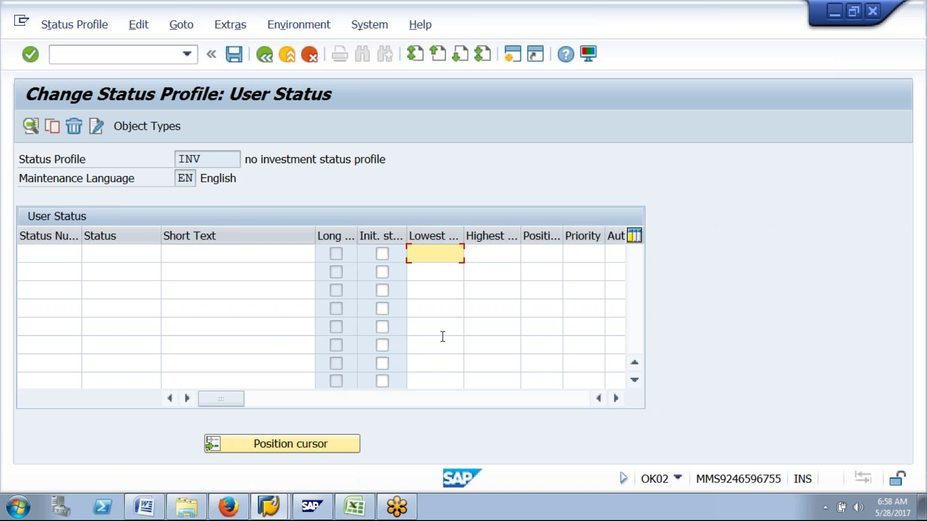
{"action": "left_click", "coordinate": [493, 269]}
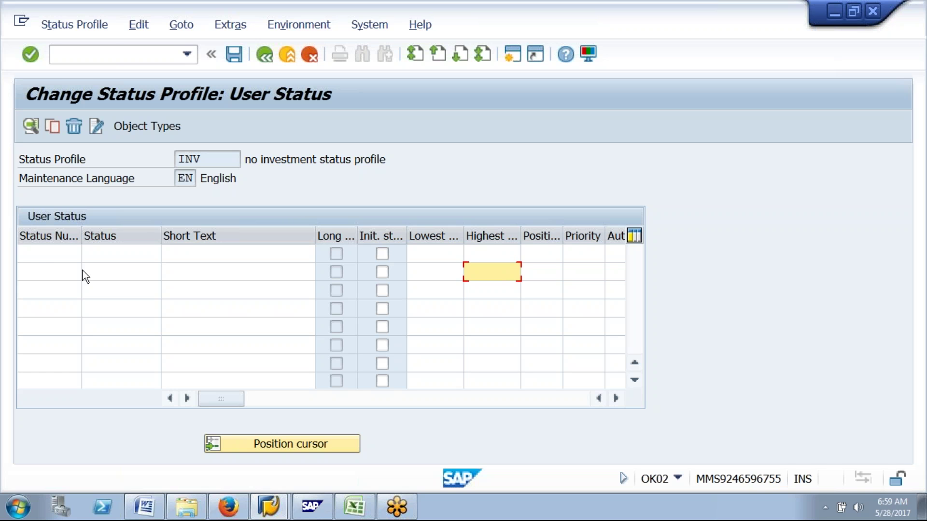
Add user status 1 "pcre" with short text "project created", lowest status number 1 and highest status number 8.
{"action": "left_click", "coordinate": [41, 260]}
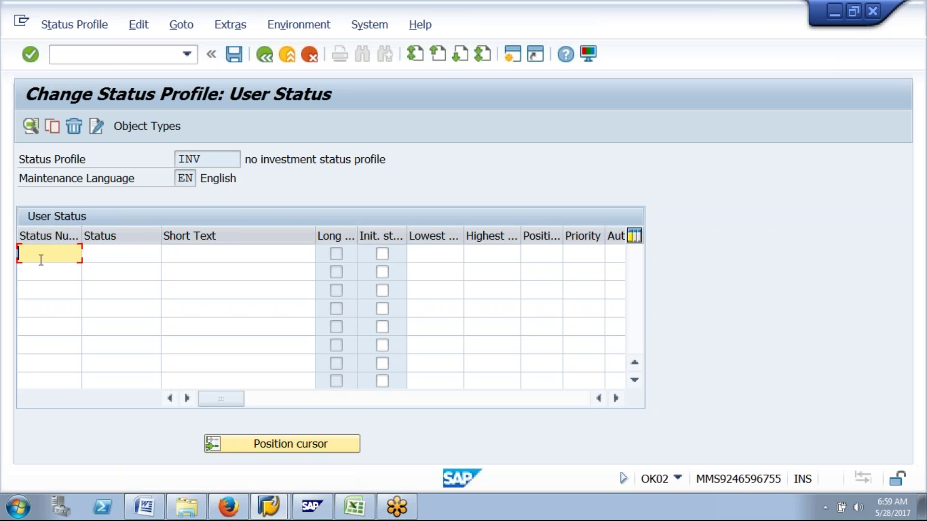
{"action": "type", "text": "1"}
{"action": "key", "text": "Tab"}
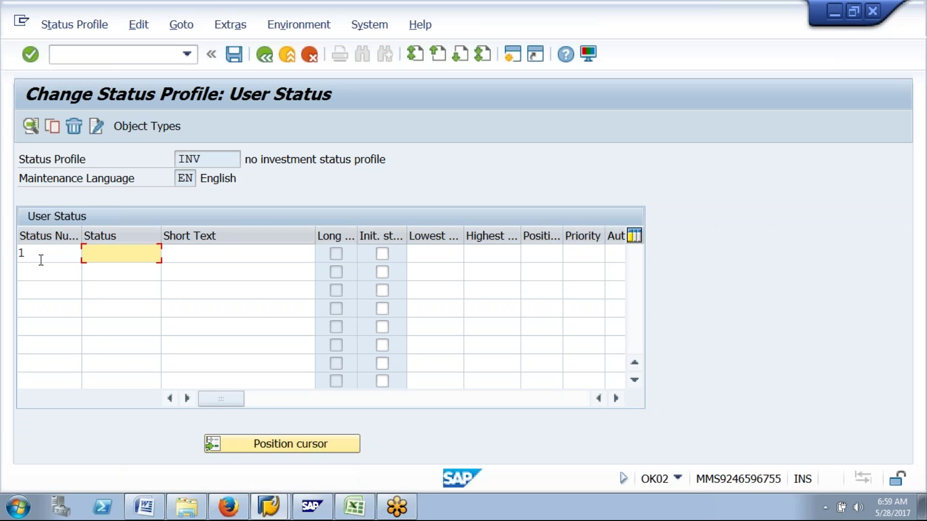
{"action": "type", "text": "pcre"}
{"action": "key", "text": "Tab"}
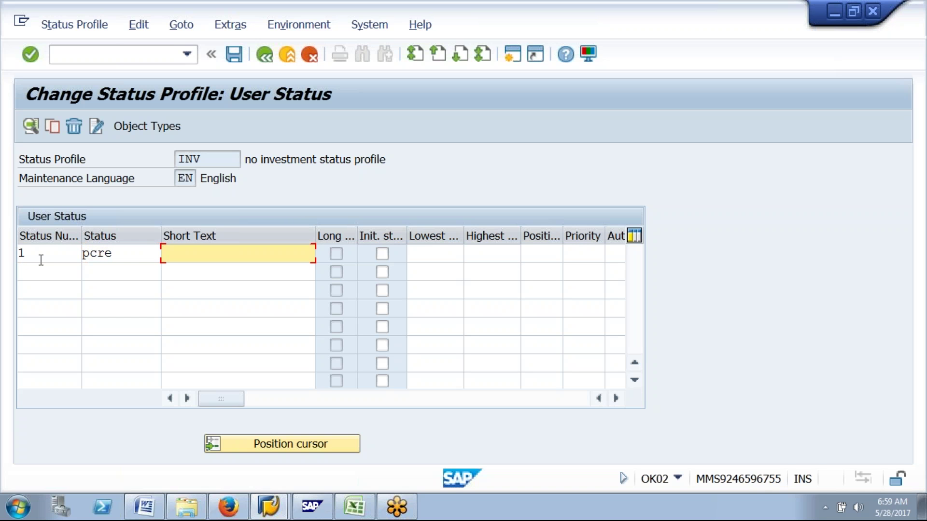
{"action": "type", "text": "project created"}
{"action": "left_click", "coordinate": [425, 255]}
{"action": "type", "text": "1"}
{"action": "key", "text": "Tab"}
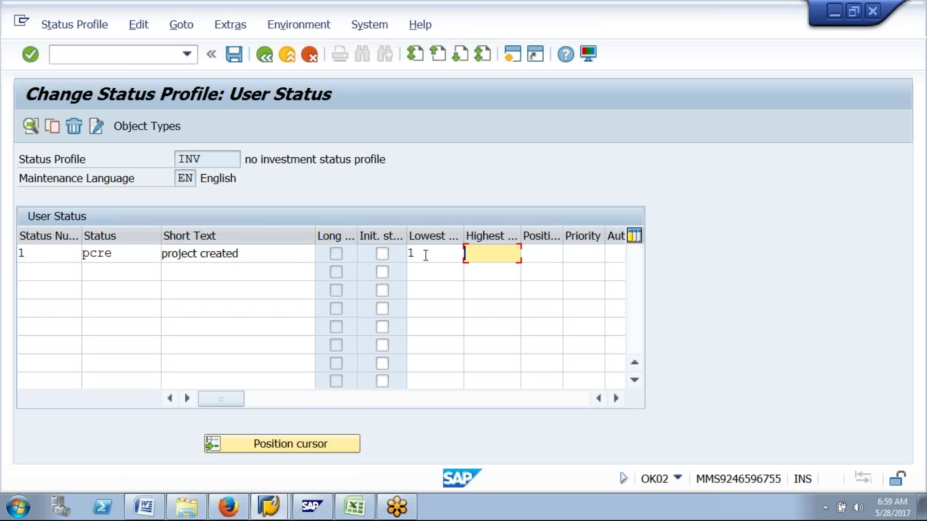
{"action": "type", "text": "8"}
Add user status 2 "ppln" with the short text "project planning".
{"action": "left_click", "coordinate": [56, 273]}
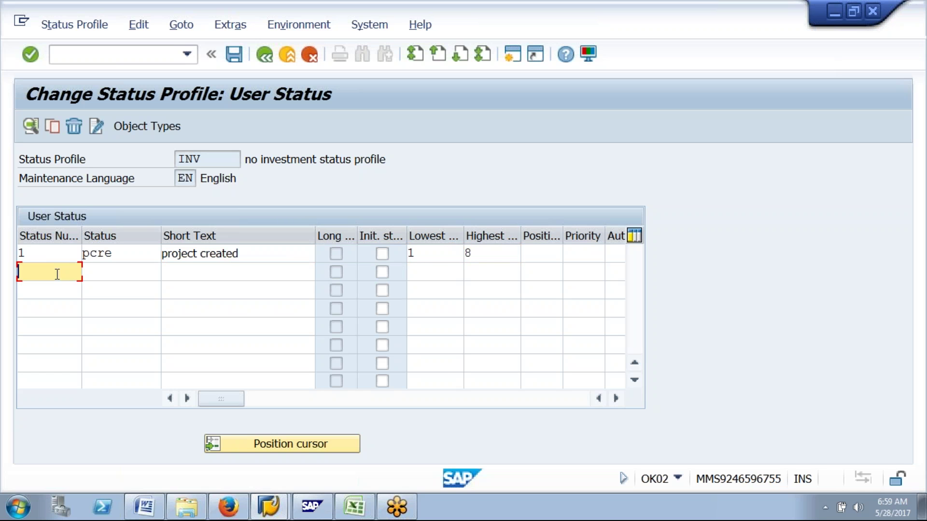
{"action": "type", "text": "2"}
{"action": "key", "text": "Tab"}
{"action": "type", "text": "ppln"}
{"action": "key", "text": "Tab"}
{"action": "type", "text": "project plannin"}
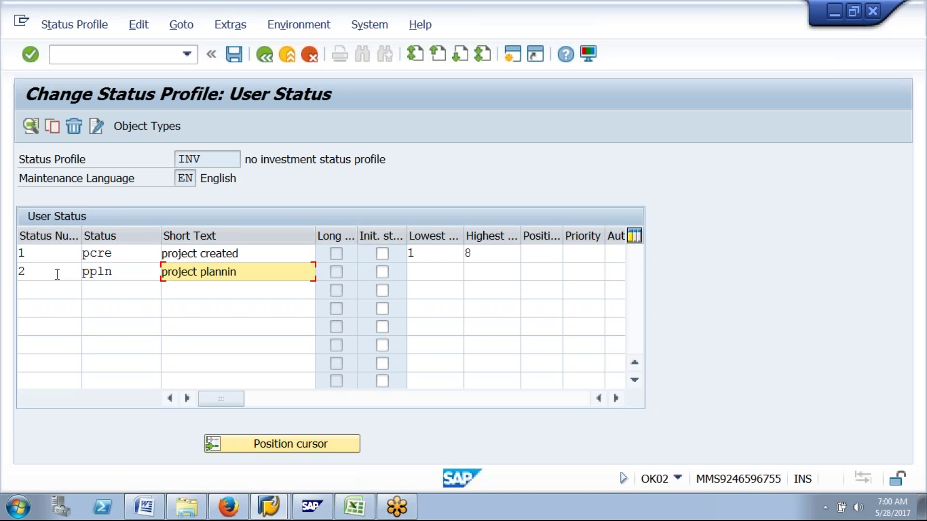
{"action": "type", "text": "g"}
Mark pcre as the initial status, and give ppln lowest status number 1 and highest status number 8.
{"action": "left_click", "coordinate": [383, 254]}
{"action": "left_click", "coordinate": [434, 276]}
{"action": "type", "text": "1"}
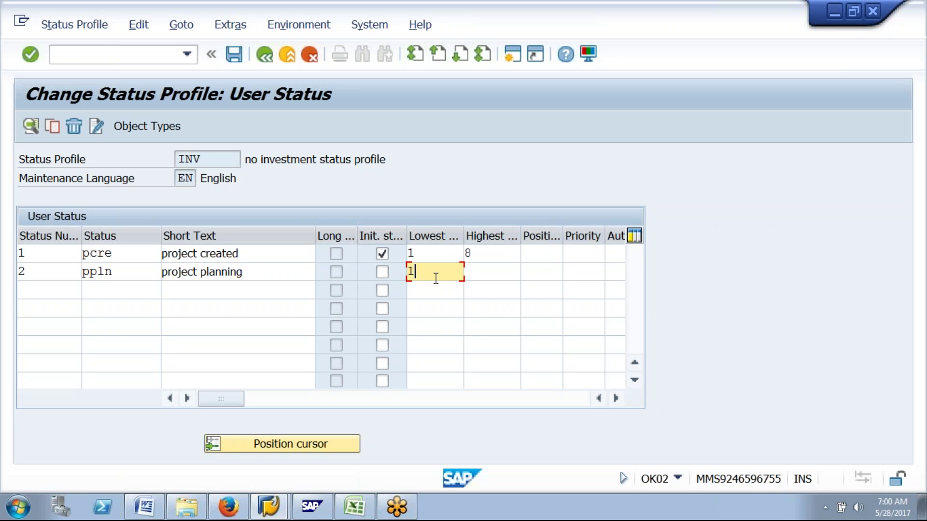
{"action": "key", "text": "Tab"}
{"action": "type", "text": "8"}
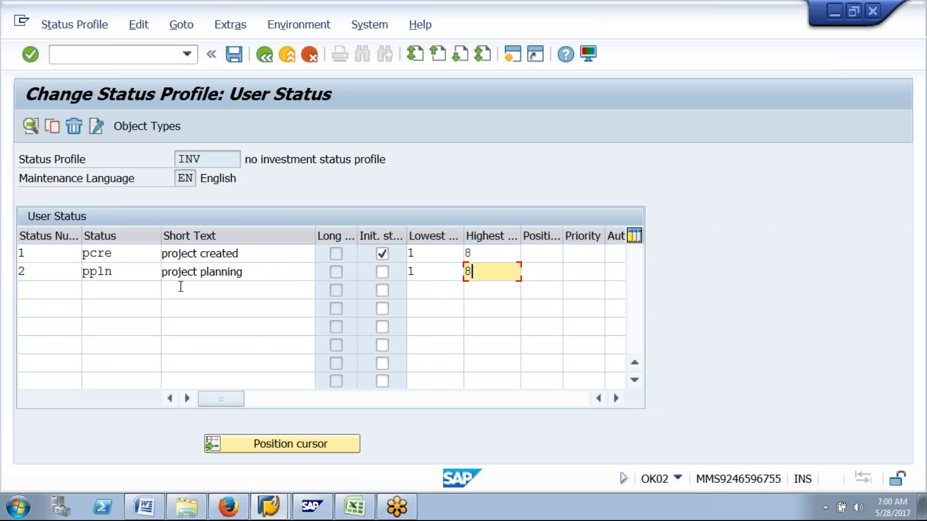
Add user status 3 "pbdg" with the short text "project budger approval".
{"action": "left_click", "coordinate": [65, 293]}
{"action": "type", "text": "3"}
{"action": "key", "text": "Tab"}
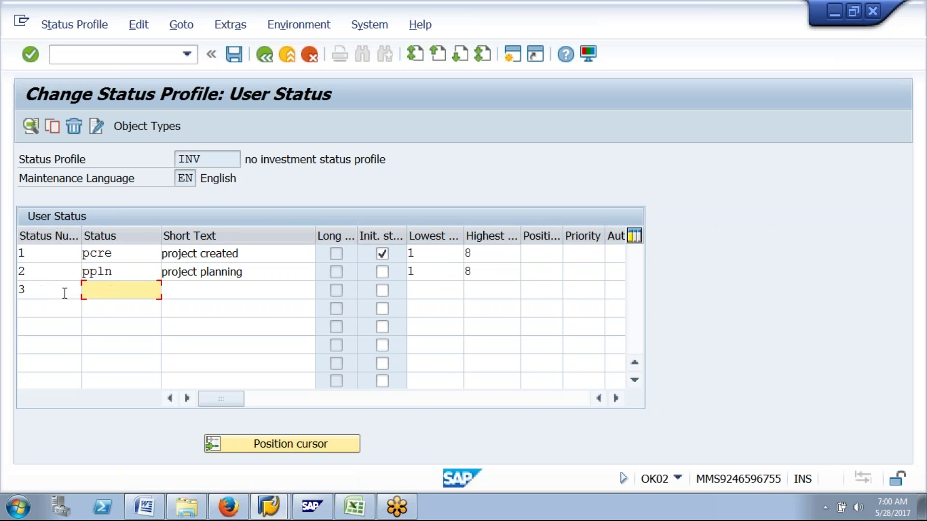
{"action": "type", "text": "pbdg"}
{"action": "key", "text": "Tab"}
{"action": "type", "text": "project "}
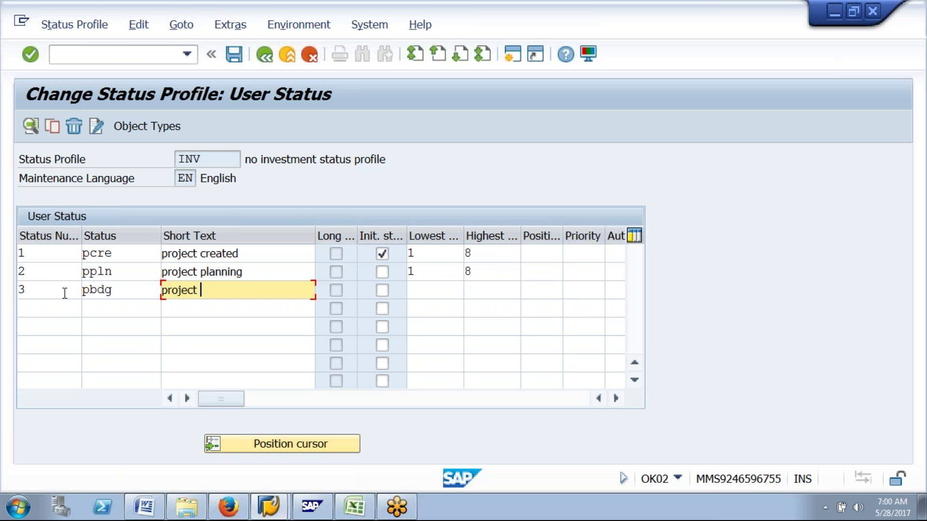
{"action": "type", "text": "budger approval"}
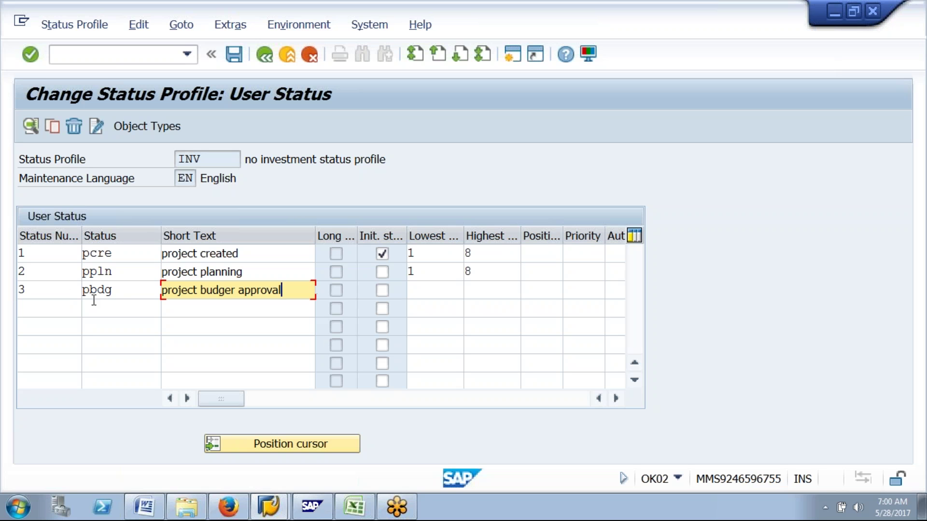
Add user status 4 "pexn" with the short text "project execution".
{"action": "left_click", "coordinate": [48, 307]}
{"action": "type", "text": "4"}
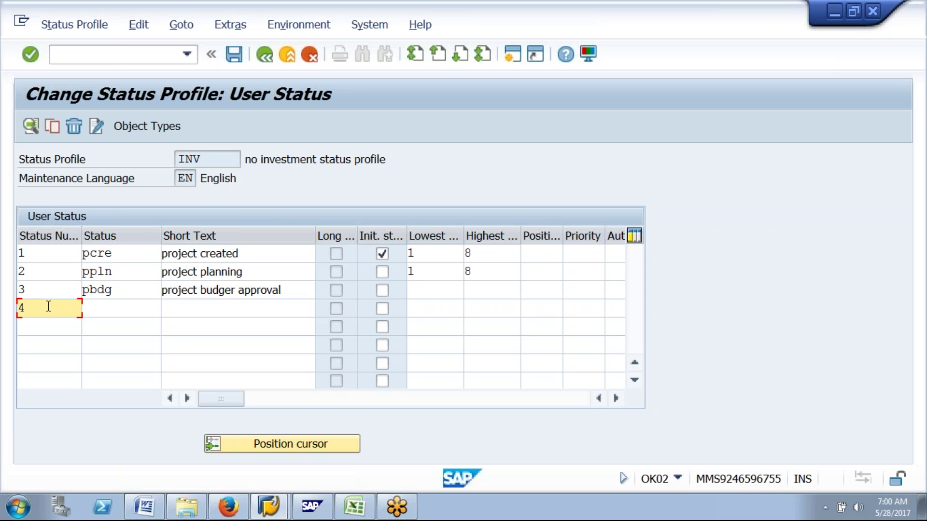
{"action": "key", "text": "Tab"}
{"action": "type", "text": "pexn"}
{"action": "key", "text": "Tab"}
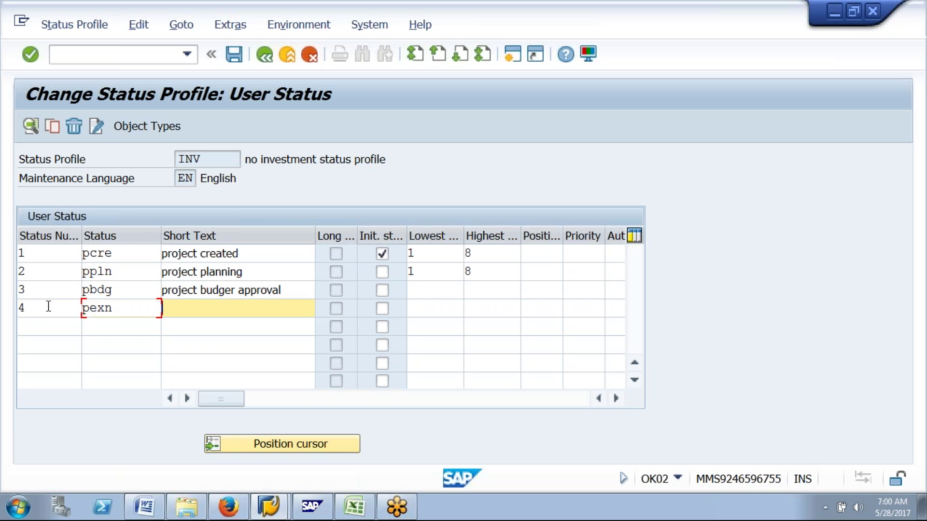
{"action": "type", "text": "project axecution"}
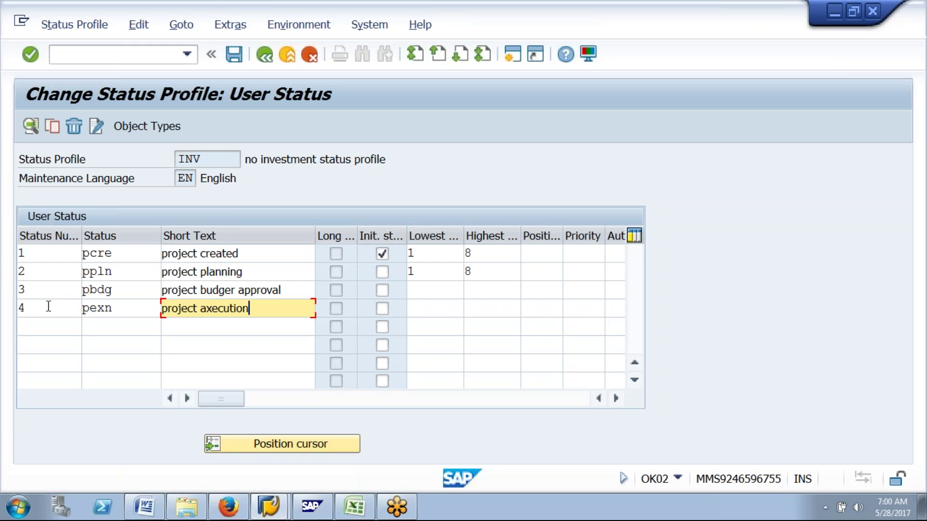
{"action": "key", "text": "Left"}
{"action": "key", "text": "Left"}
{"action": "key", "text": "Left"}
{"action": "key", "text": "Left"}
{"action": "key", "text": "Left"}
{"action": "key", "text": "Left"}
{"action": "key", "text": "Left"}
{"action": "key", "text": "Left"}
{"action": "key", "text": "BackSpace"}
{"action": "type", "text": "e"}
Add user status 5 "pdly" with the short text "project delay".
{"action": "left_click", "coordinate": [51, 334]}
{"action": "type", "text": "5"}
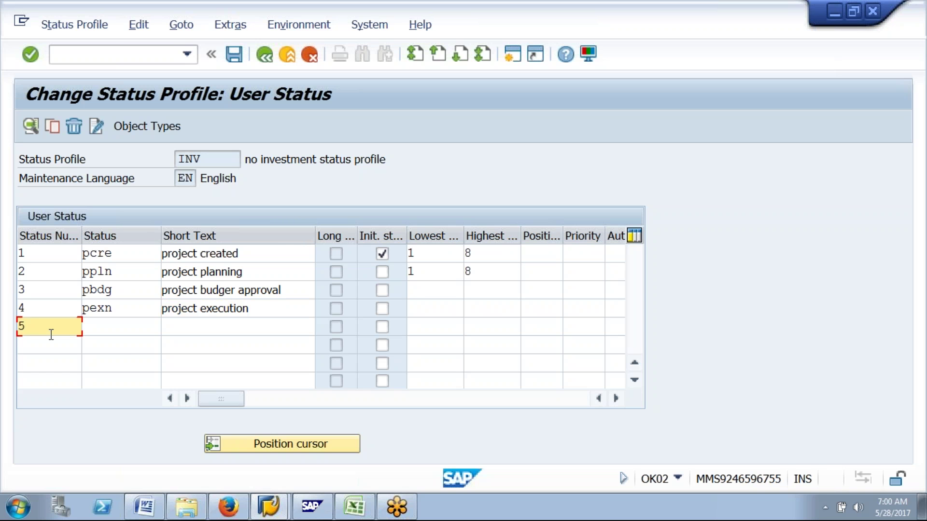
{"action": "key", "text": "Tab"}
{"action": "type", "text": "pdly"}
{"action": "key", "text": "Tab"}
{"action": "type", "text": "proje"}
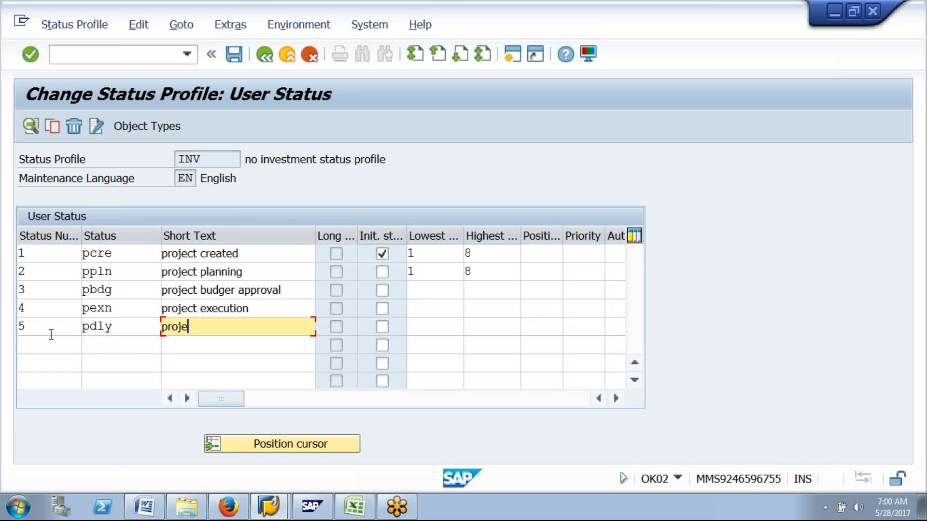
{"action": "type", "text": "ct delay"}
Add user status 6 "prel" with the short text "project release".
{"action": "left_click", "coordinate": [47, 346]}
{"action": "type", "text": "6"}
{"action": "key", "text": "Tab"}
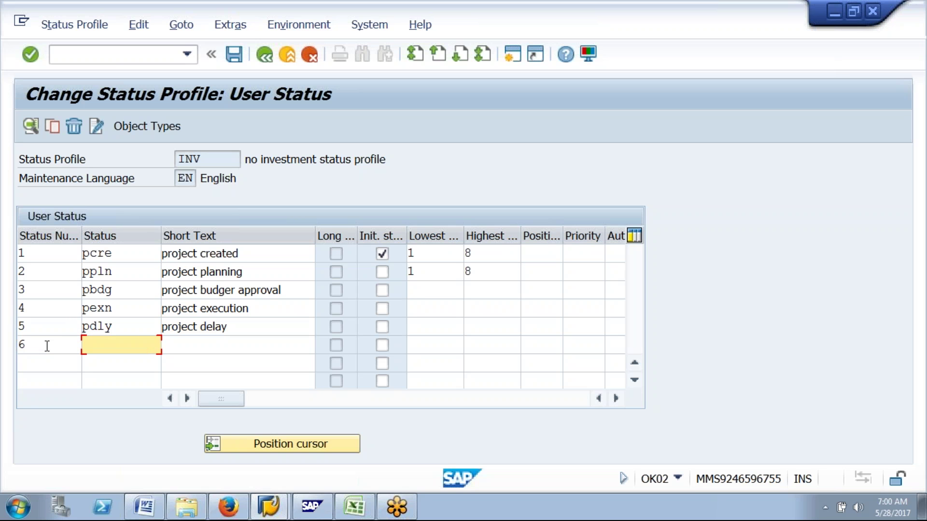
{"action": "type", "text": "prel"}
{"action": "key", "text": "Tab"}
{"action": "type", "text": "pro"}
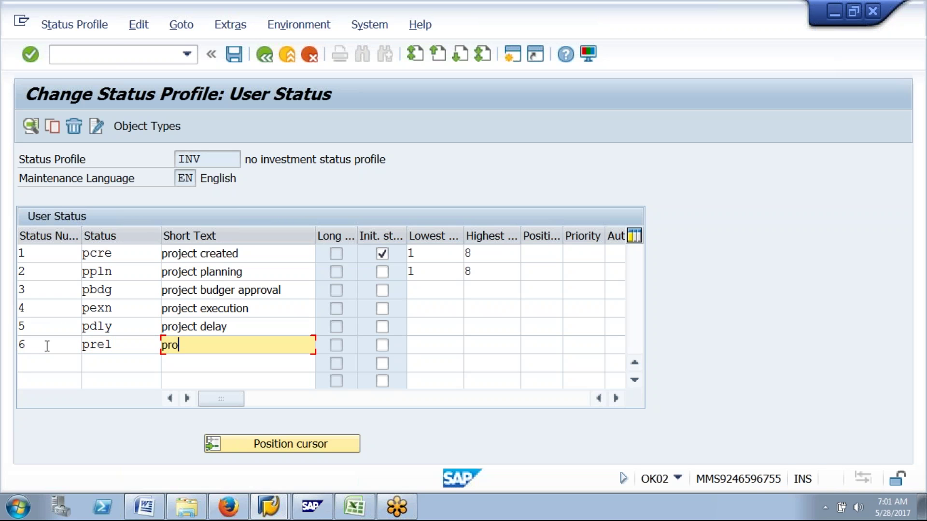
{"action": "type", "text": "ject release"}
Add user status 7 "ptec" with the short text "project technially completed".
{"action": "left_click", "coordinate": [25, 363]}
{"action": "type", "text": "7"}
{"action": "key", "text": "Tab"}
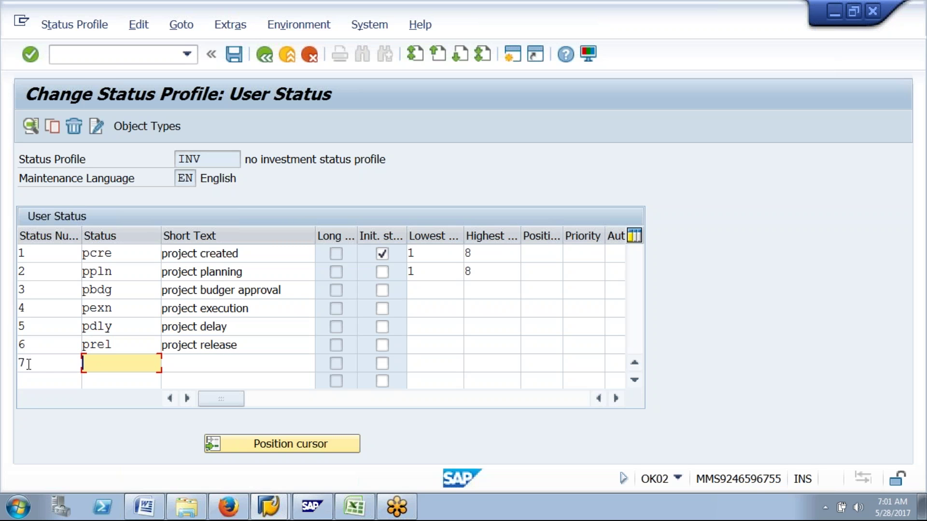
{"action": "type", "text": "ptec"}
{"action": "key", "text": "Tab"}
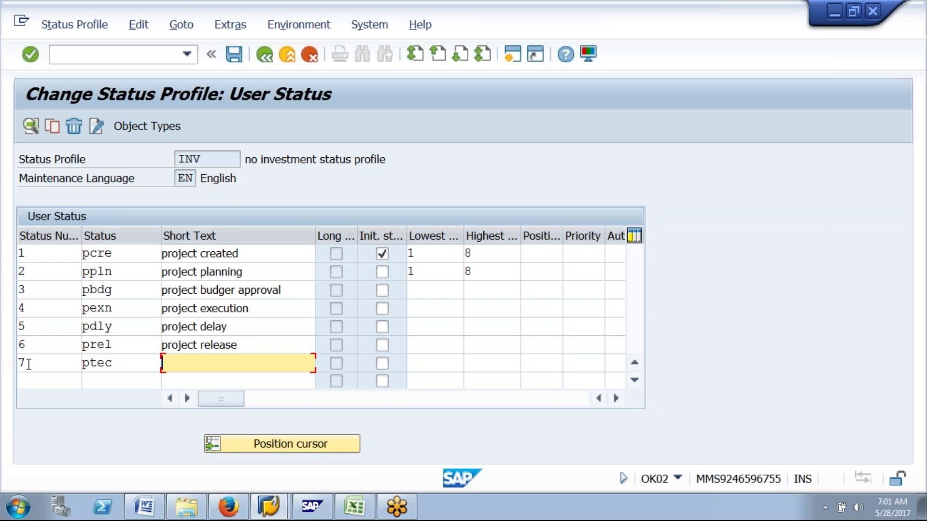
{"action": "type", "text": "project techniall"}
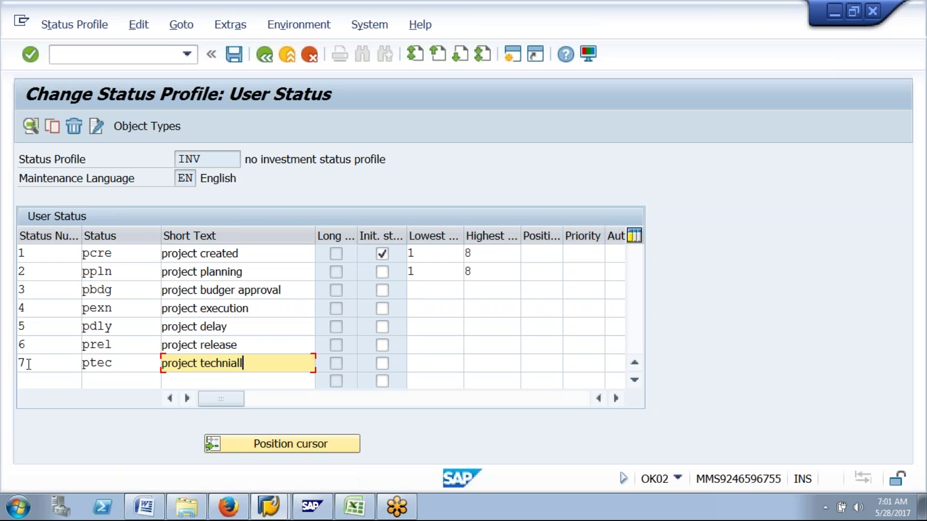
{"action": "type", "text": "y completed"}
Add user status 8 "pcld" with the short text "project completed".
{"action": "left_click", "coordinate": [30, 382]}
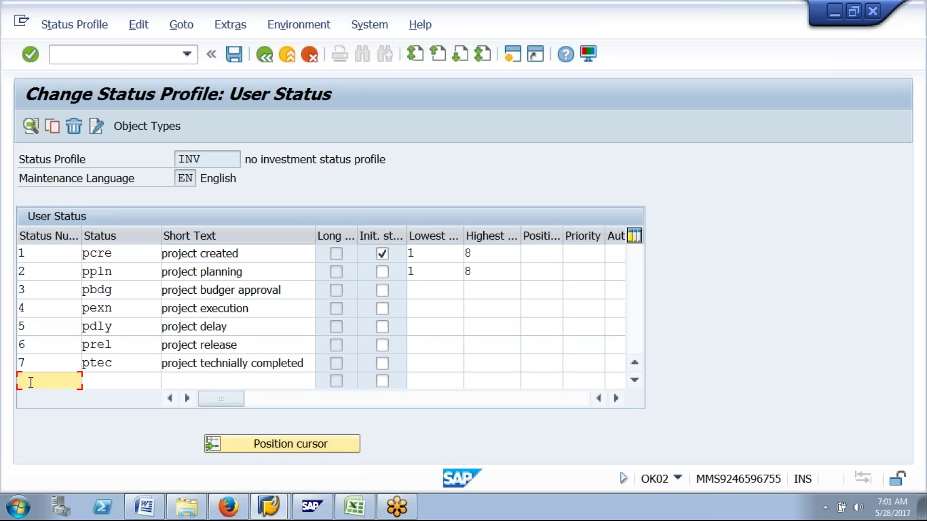
{"action": "type", "text": "8"}
{"action": "key", "text": "Tab"}
{"action": "type", "text": "pcld"}
{"action": "key", "text": "Tab"}
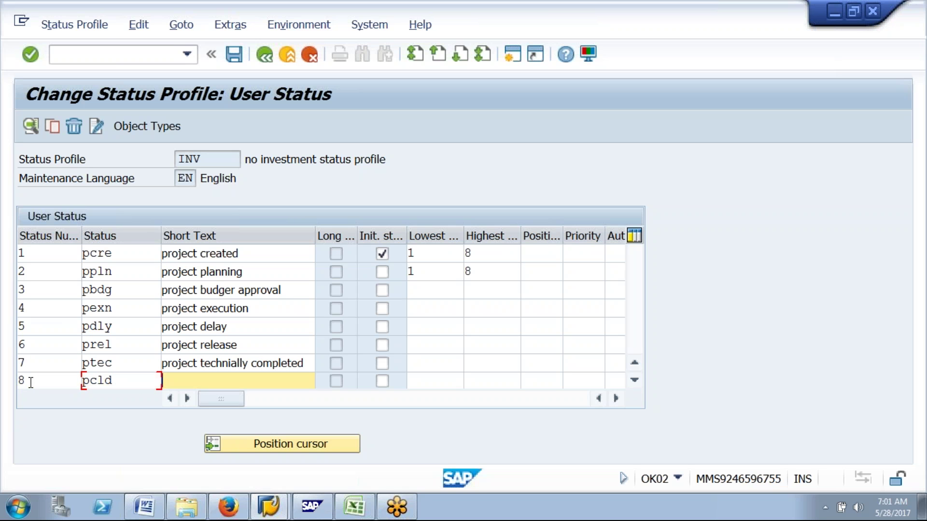
{"action": "type", "text": "project completed"}
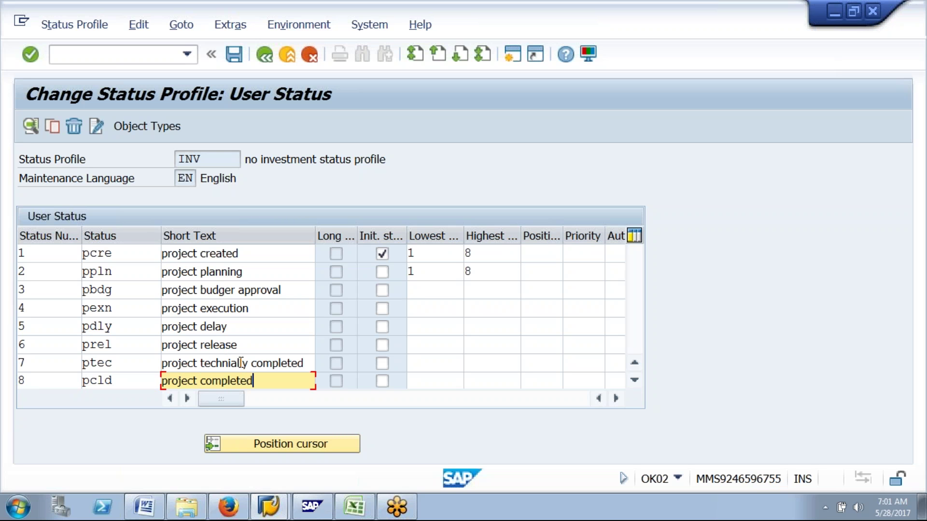
Set lowest status number 1 and highest status number 8 for user statuses pbdg and pexn.
{"action": "left_click", "coordinate": [431, 293]}
{"action": "type", "text": "1"}
{"action": "key", "text": "Tab"}
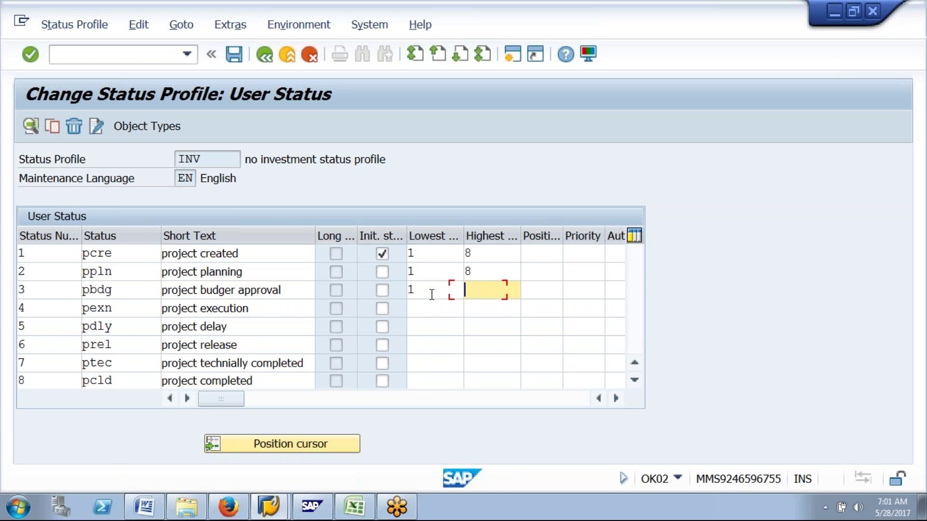
{"action": "type", "text": "8"}
{"action": "key", "text": "Down"}
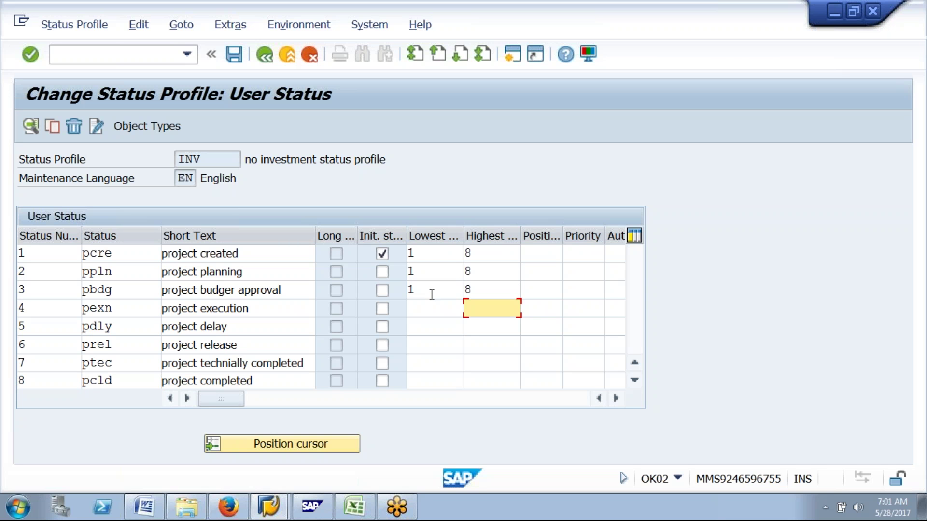
{"action": "left_click", "coordinate": [430, 313]}
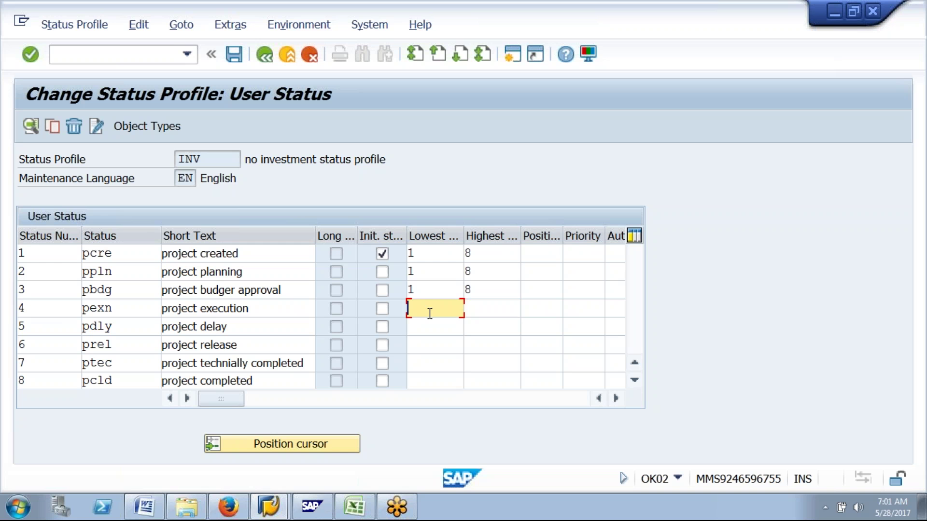
{"action": "type", "text": "1"}
{"action": "key", "text": "Tab"}
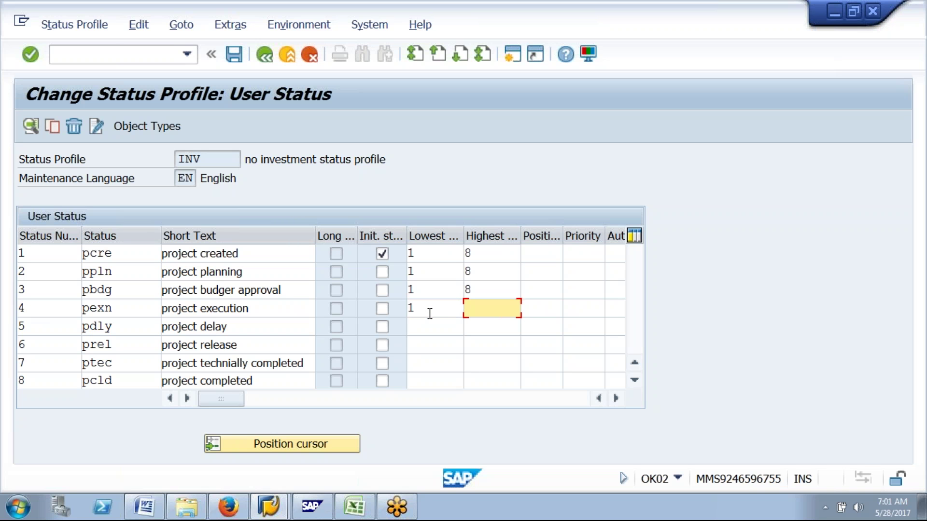
{"action": "type", "text": "8"}
{"action": "key", "text": "Down"}
Set lowest status number 1 and highest status number 8 for user statuses pdly and prel.
{"action": "key", "text": "shift+Tab"}
{"action": "type", "text": "1"}
{"action": "key", "text": "Tab"}
{"action": "type", "text": "8"}
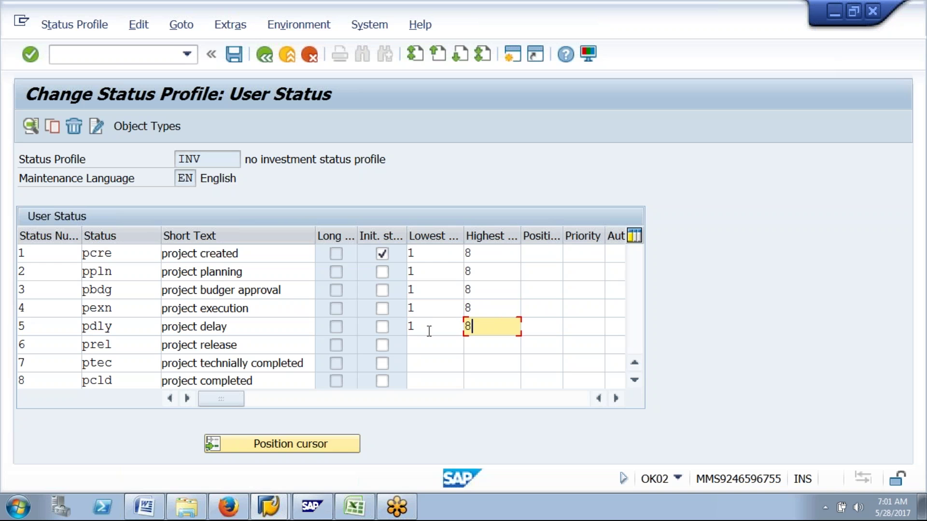
{"action": "key", "text": "Down"}
{"action": "key", "text": "shift+Tab"}
{"action": "type", "text": "1"}
{"action": "key", "text": "Tab"}
{"action": "type", "text": "8"}
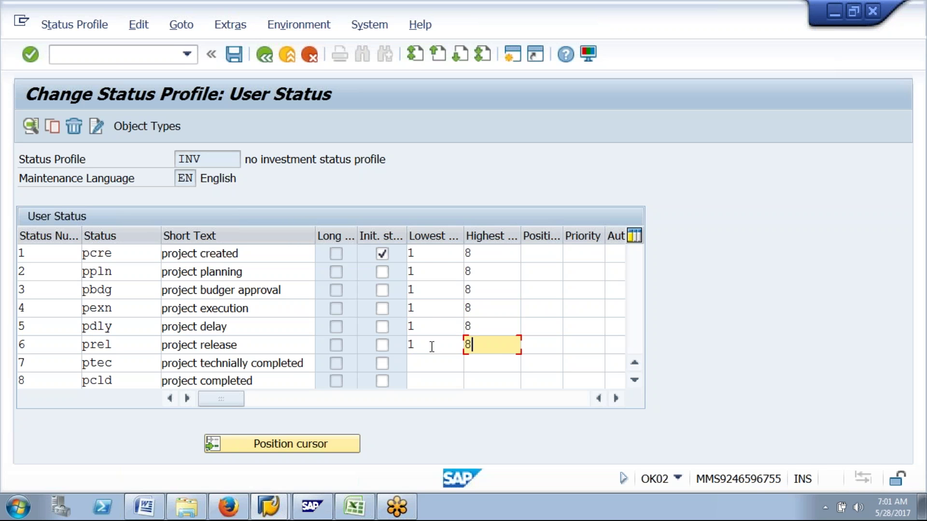
Set lowest status number 1 and highest status number 8 for user statuses ptec and pcld, and confirm the entries.
{"action": "left_click", "coordinate": [435, 366]}
{"action": "type", "text": "1"}
{"action": "key", "text": "Tab"}
{"action": "type", "text": "8"}
{"action": "left_click", "coordinate": [435, 381]}
{"action": "type", "text": "1"}
{"action": "key", "text": "Tab"}
{"action": "type", "text": "8"}
{"action": "key", "text": "Return"}
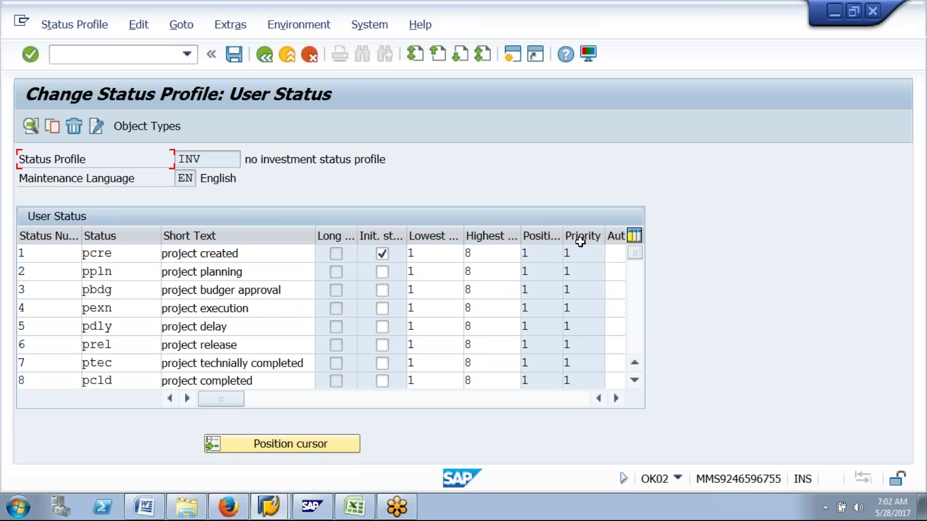
{"action": "left_click", "coordinate": [574, 349]}
{"action": "left_click", "coordinate": [381, 253]}
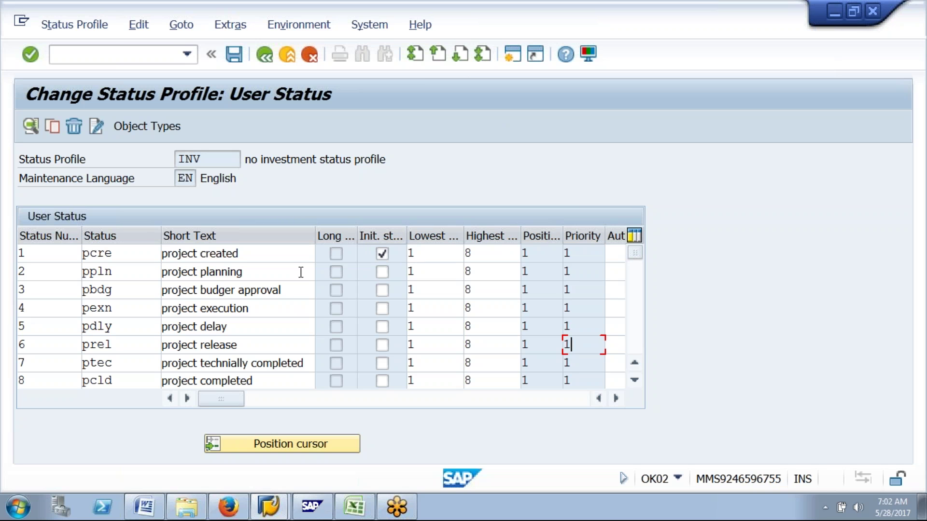
In the allowed object types of profile INV, permit Network activity, Network header and Network header (old).
{"action": "left_click", "coordinate": [164, 130]}
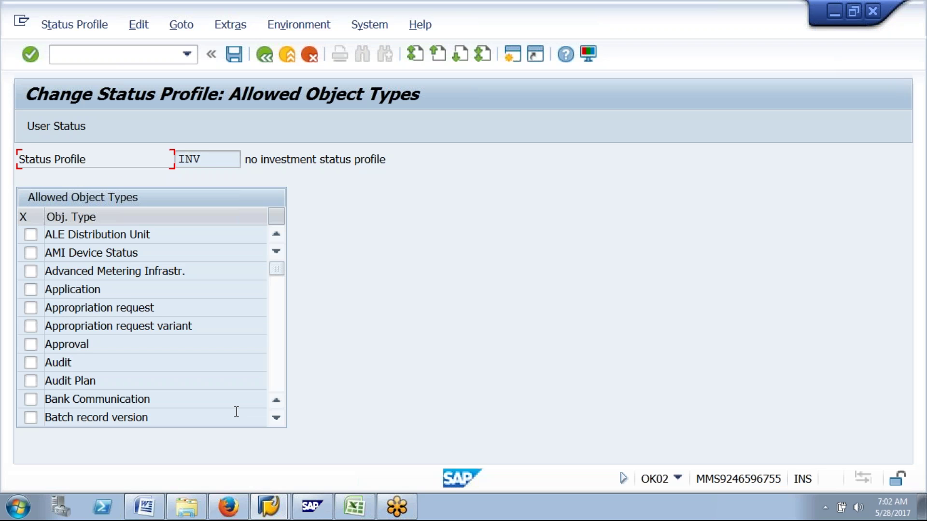
{"action": "left_click", "coordinate": [273, 422]}
{"action": "left_click", "coordinate": [274, 421]}
{"action": "left_click", "coordinate": [273, 422]}
{"action": "scroll", "coordinate": [273, 422], "scroll_direction": "down", "scroll_amount": 9}
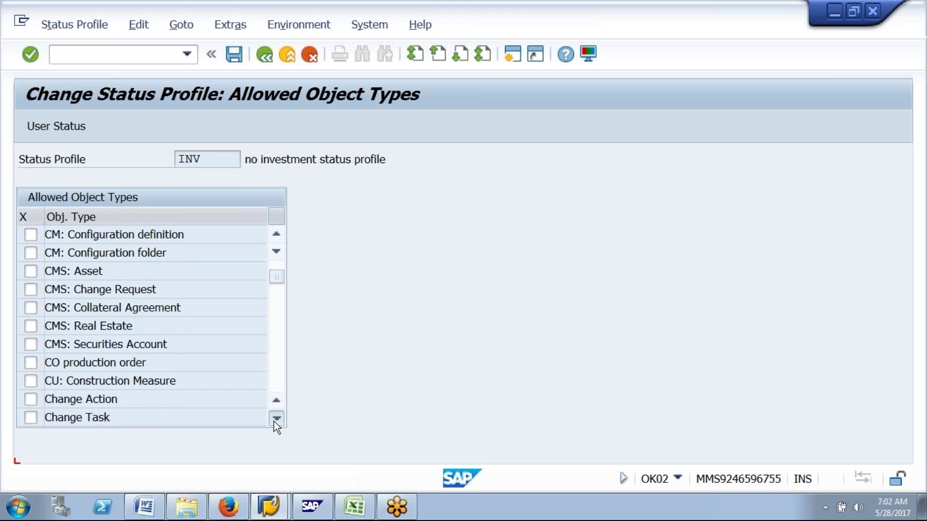
{"action": "scroll", "coordinate": [273, 422], "scroll_direction": "down", "scroll_amount": 5}
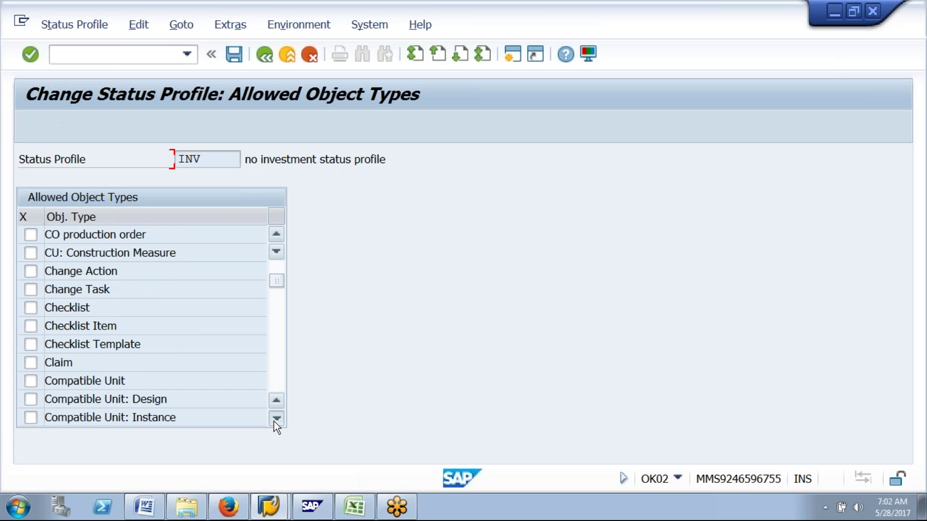
{"action": "scroll", "coordinate": [274, 421], "scroll_direction": "down", "scroll_amount": 9}
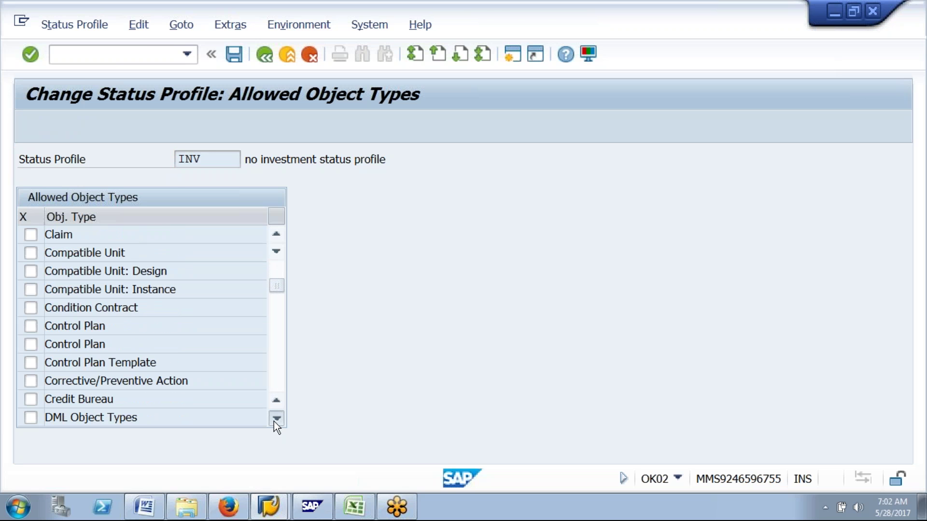
{"action": "key", "text": "Page_Down"}
{"action": "key", "text": "Page_Down"}
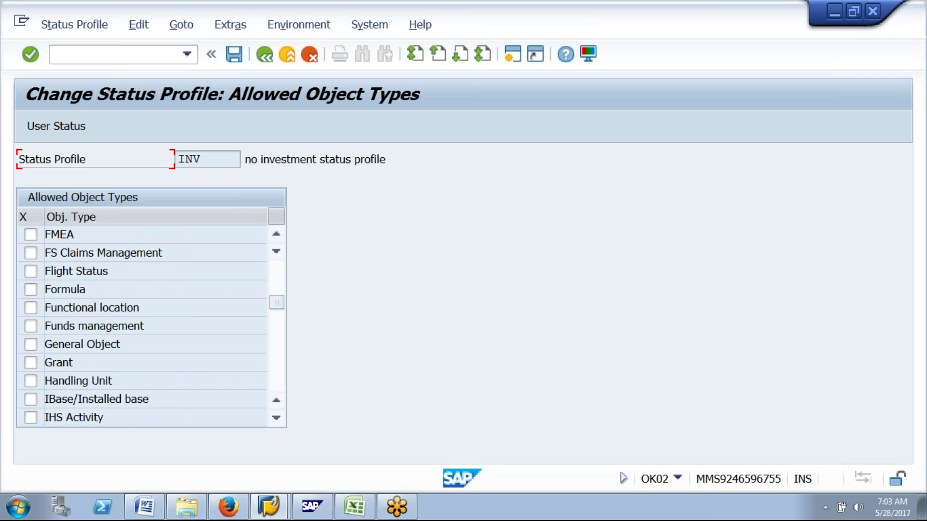
{"action": "key", "text": "Page_Down"}
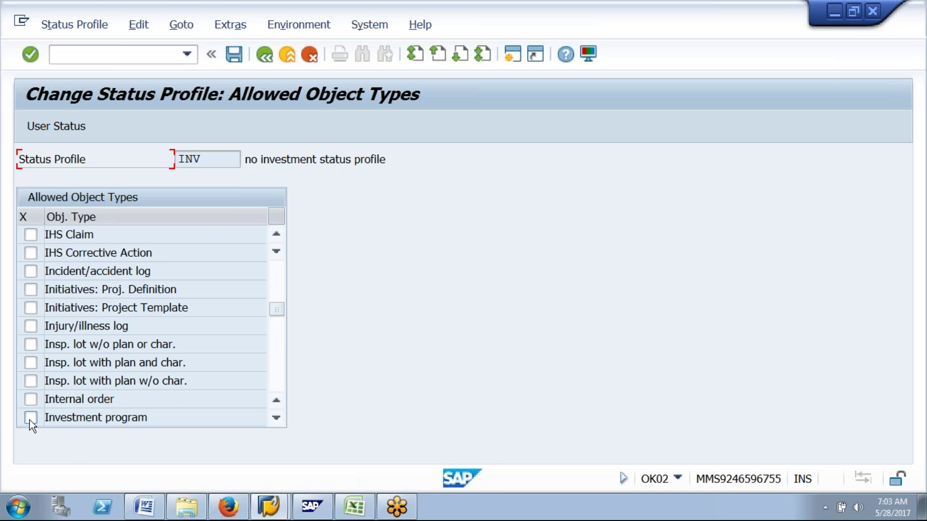
{"action": "left_click", "coordinate": [460, 57]}
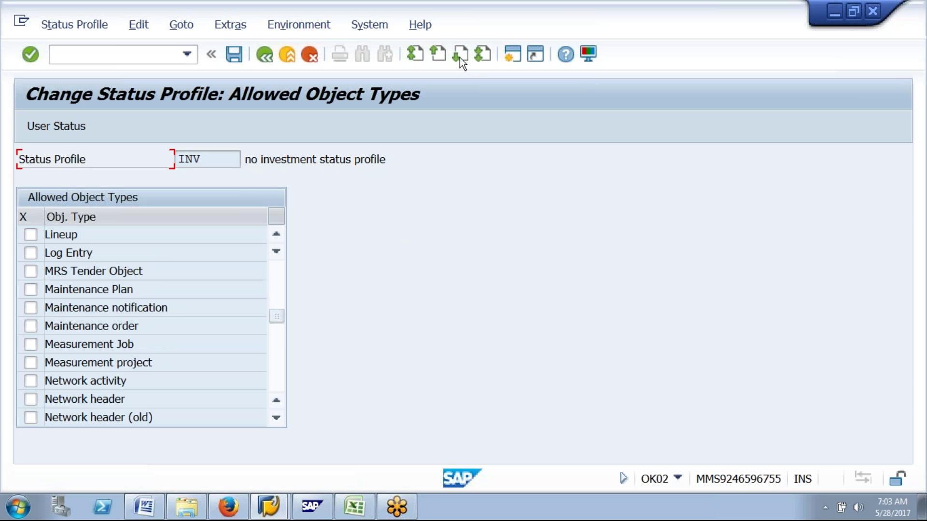
{"action": "left_click", "coordinate": [29, 381]}
{"action": "left_click", "coordinate": [30, 419]}
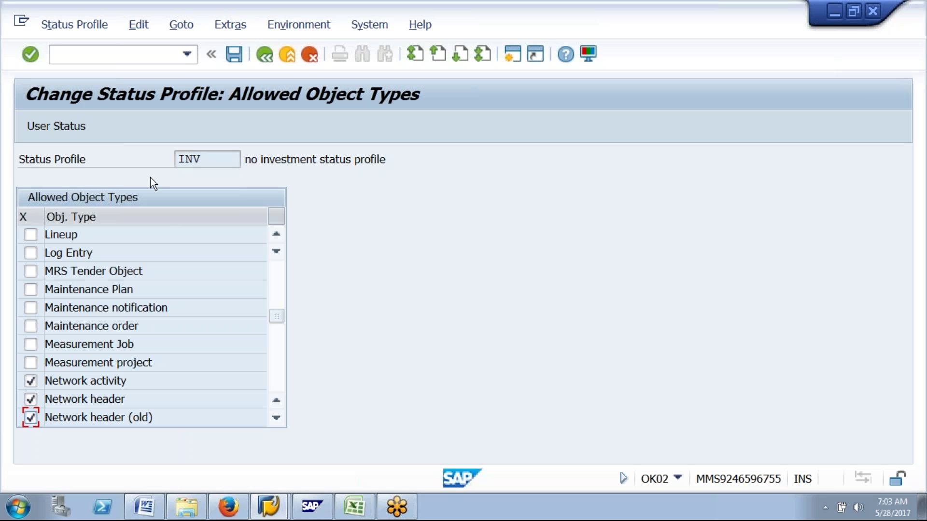
Permit the object type Project Definition for status profile INV.
{"action": "left_click", "coordinate": [464, 56]}
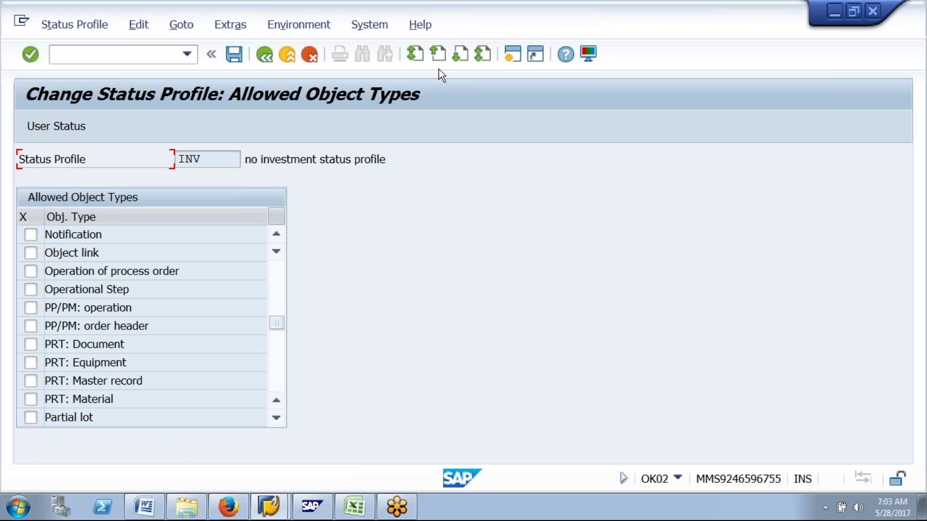
{"action": "left_click", "coordinate": [455, 59]}
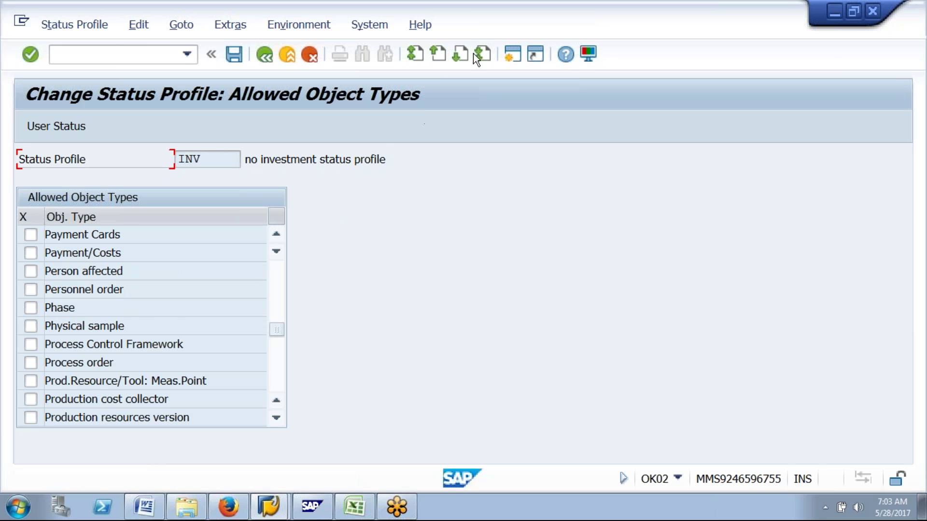
{"action": "left_click", "coordinate": [462, 56]}
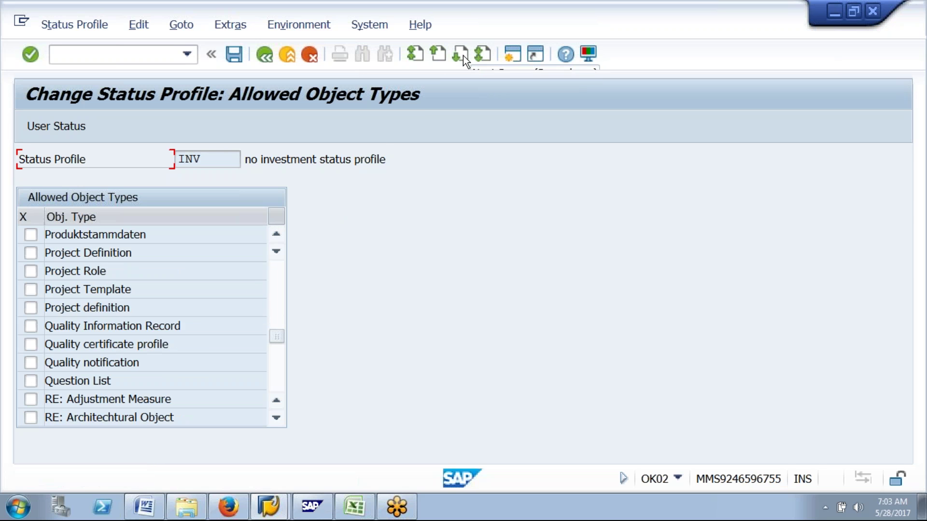
{"action": "left_click", "coordinate": [32, 253]}
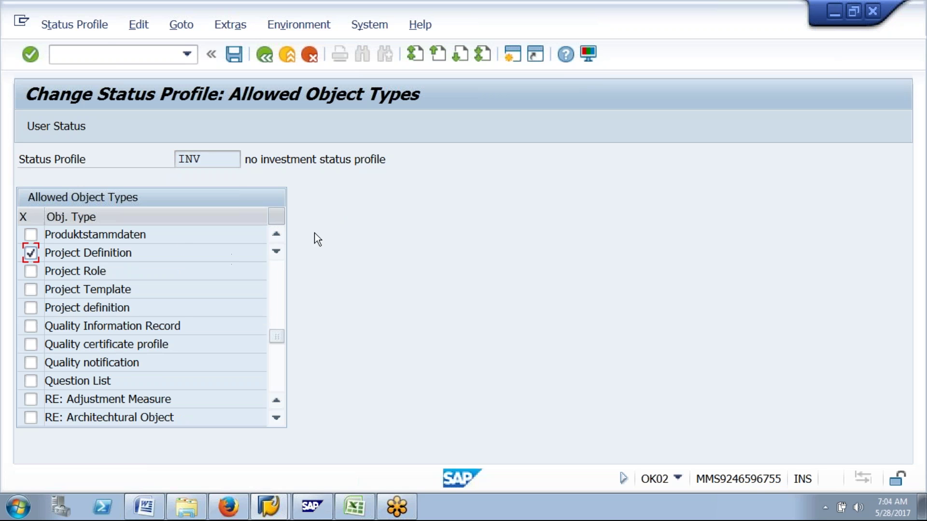
Permit the object type WBS element for status profile INV and save the profile to the customizing request.
{"action": "left_click", "coordinate": [461, 54]}
{"action": "left_click", "coordinate": [461, 54]}
{"action": "left_click", "coordinate": [461, 54]}
{"action": "left_click", "coordinate": [462, 54]}
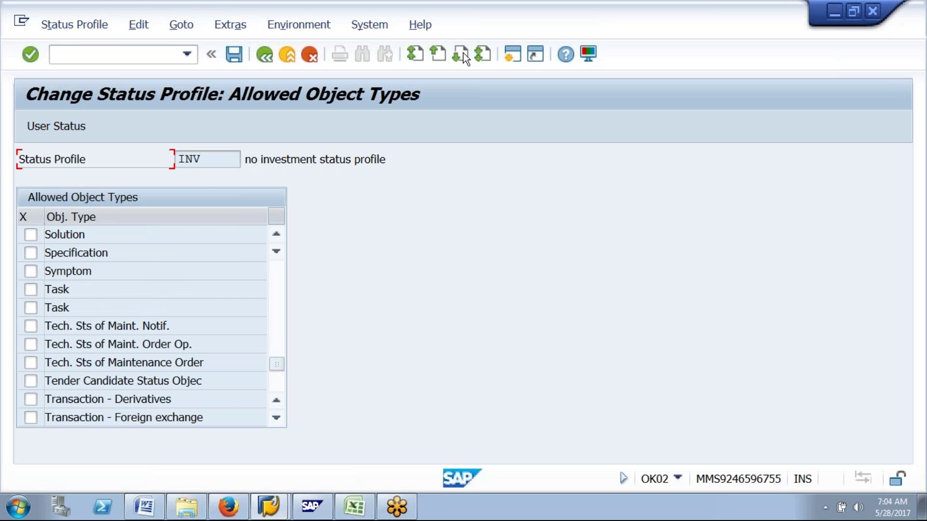
{"action": "left_click", "coordinate": [462, 54]}
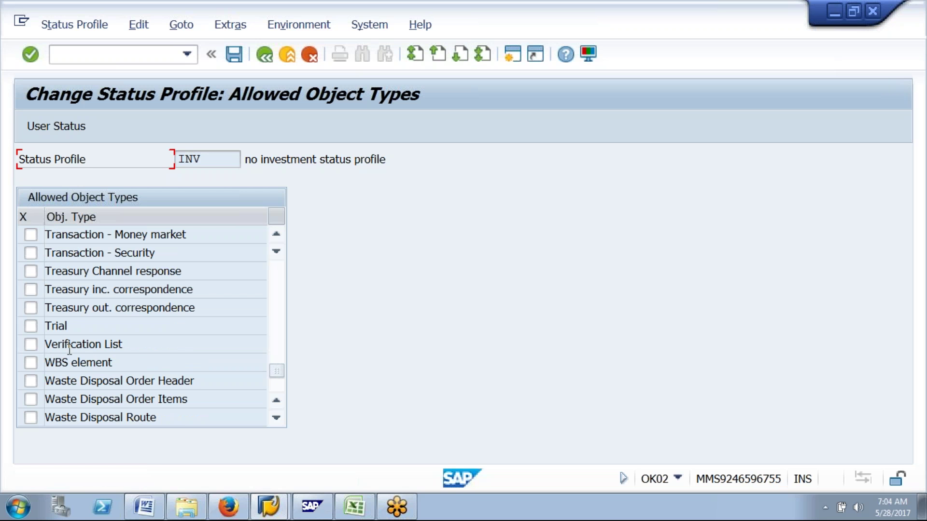
{"action": "left_click", "coordinate": [35, 365]}
{"action": "left_click", "coordinate": [237, 54]}
{"action": "left_click", "coordinate": [333, 327]}
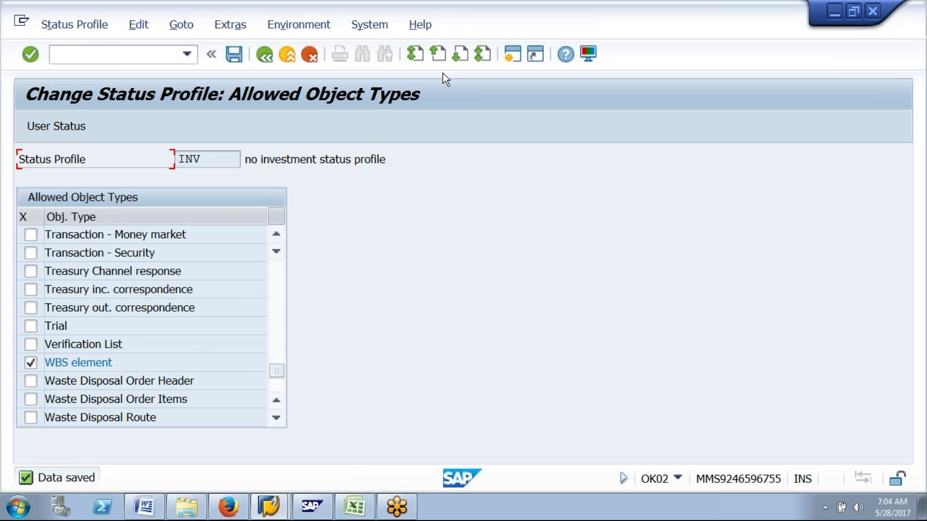
Return to the implementation guide, restart Create Status Profile, and open the user statuses of profile INV.
{"action": "left_click", "coordinate": [461, 55]}
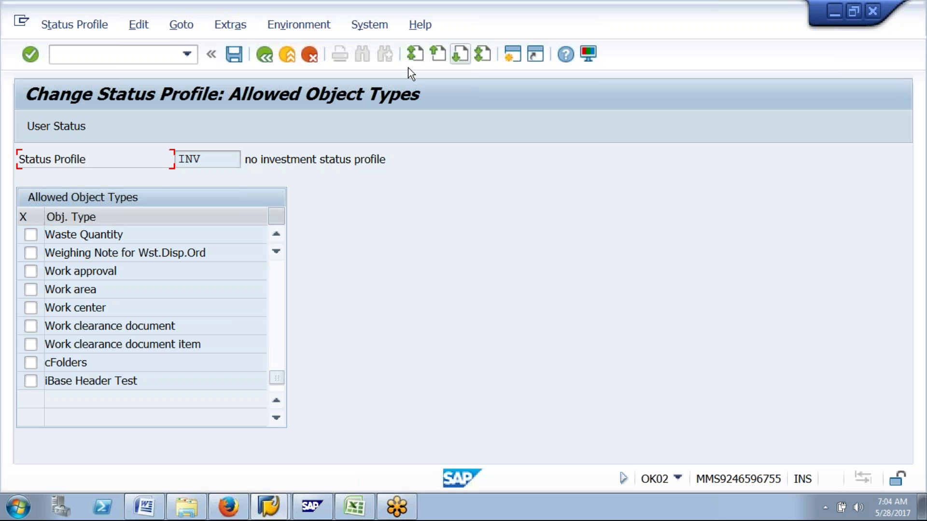
{"action": "left_click", "coordinate": [268, 56]}
{"action": "left_click", "coordinate": [269, 56]}
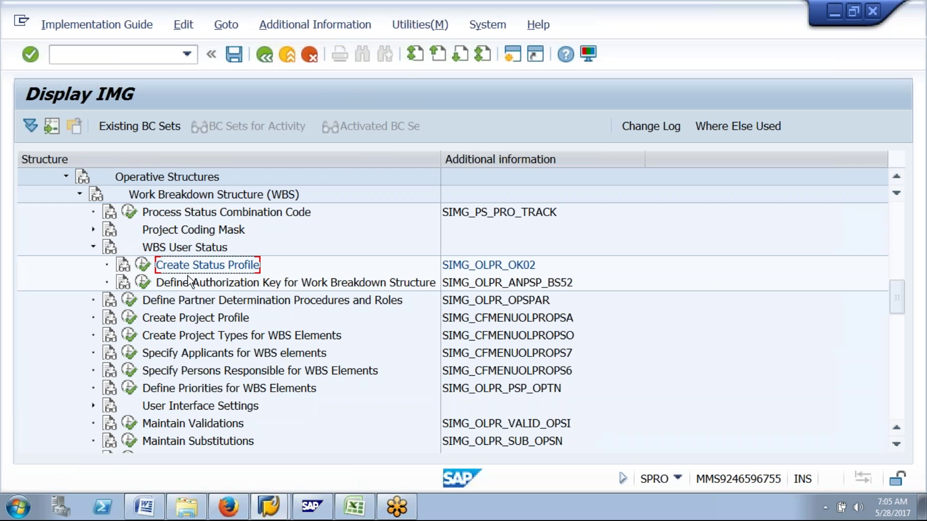
{"action": "left_click", "coordinate": [144, 265]}
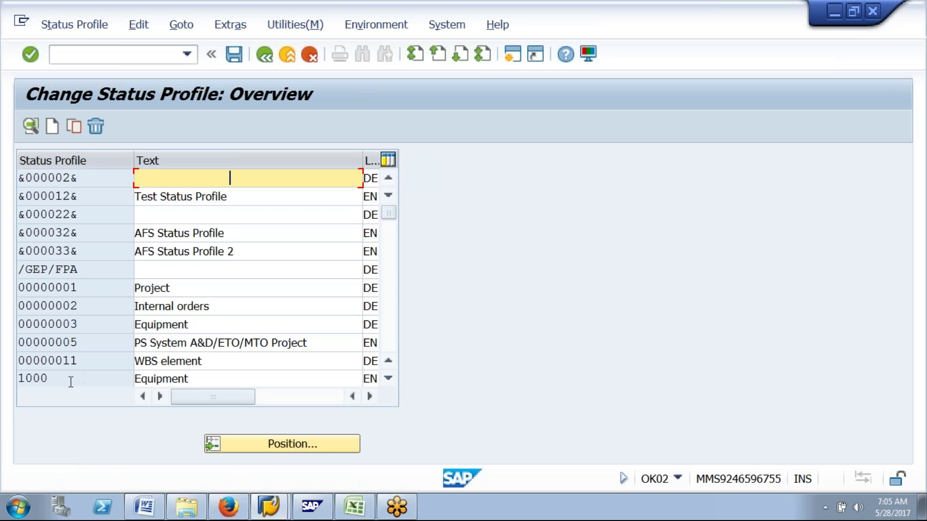
{"action": "left_click", "coordinate": [266, 448]}
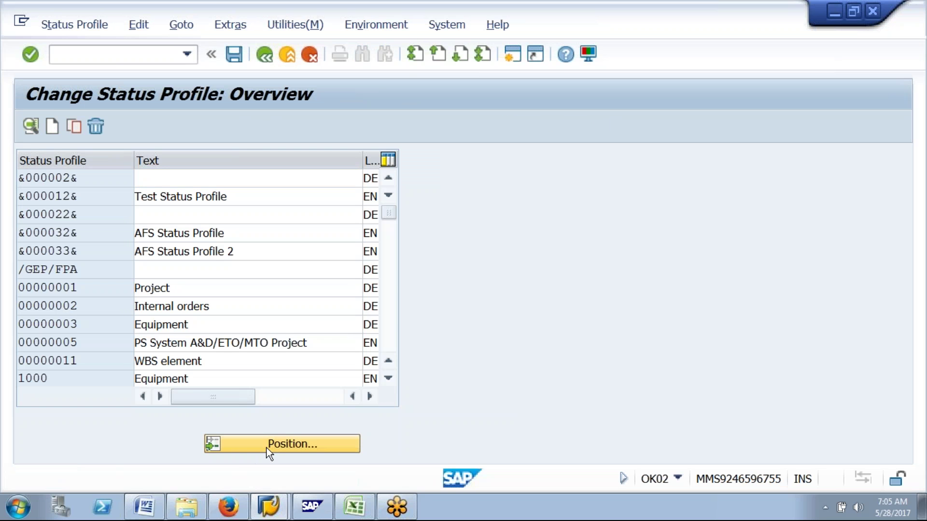
{"action": "type", "text": "inv"}
{"action": "key", "text": "Return"}
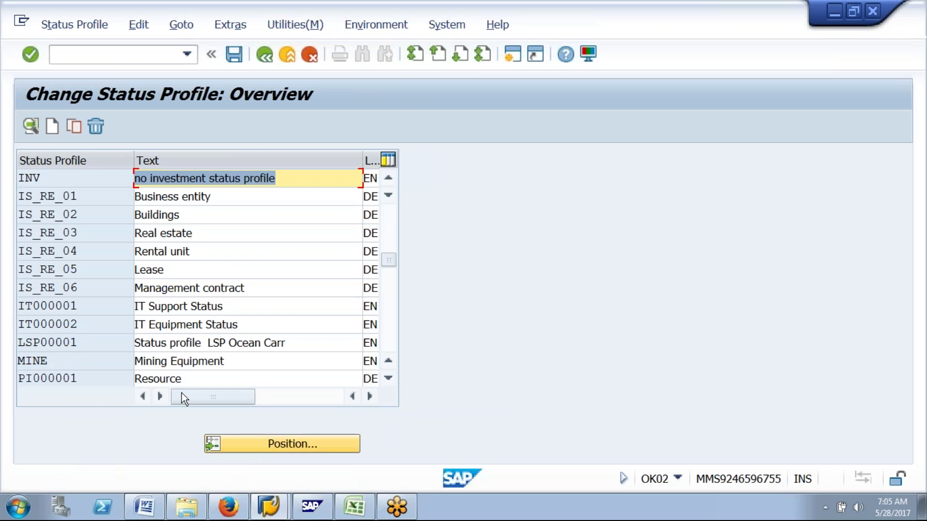
{"action": "double_click", "coordinate": [48, 172]}
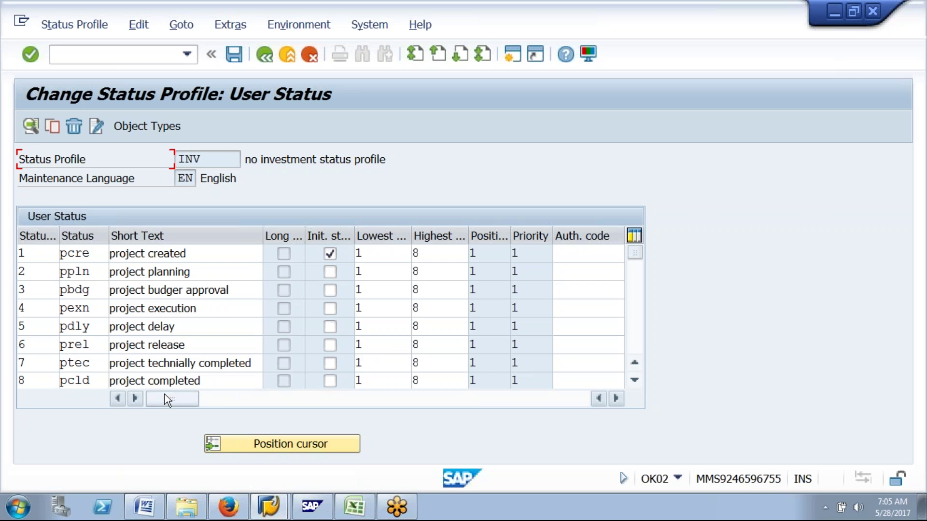
Open the transaction control of user status pcld and add business transactions to it.
{"action": "left_click", "coordinate": [38, 383]}
{"action": "double_click", "coordinate": [38, 382]}
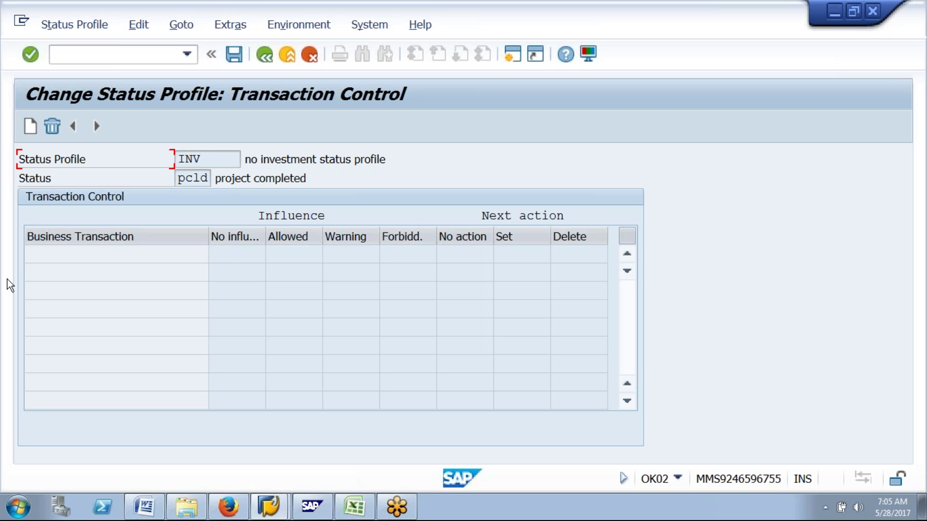
{"action": "left_click", "coordinate": [31, 125]}
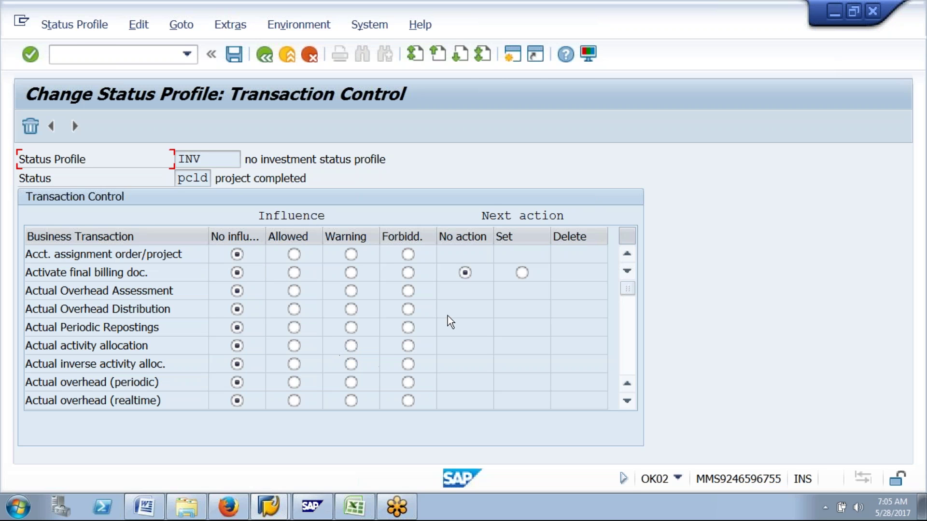
Forbid Automat. WIP/results analysis, Automatic deletion and Availability control for user status pcld, and save the settings to the customizing request.
{"action": "left_click", "coordinate": [461, 54]}
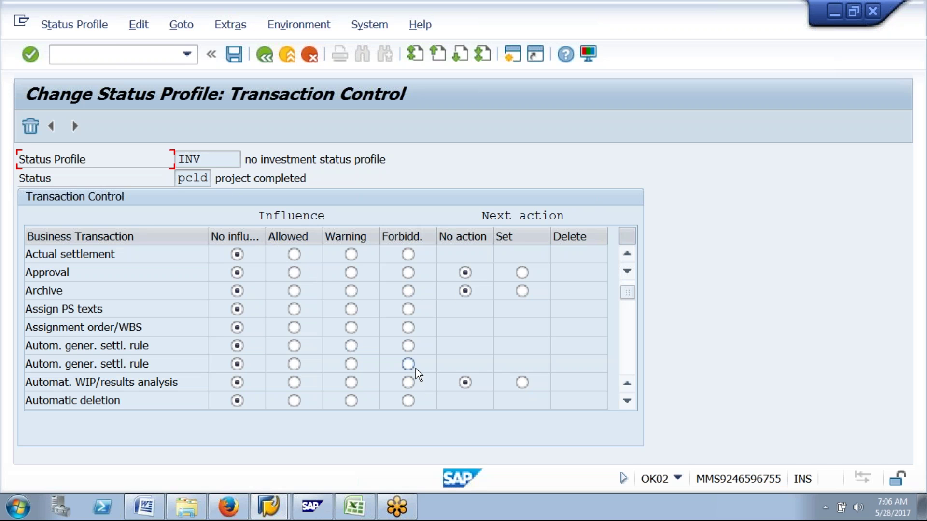
{"action": "left_click", "coordinate": [465, 59]}
{"action": "left_click", "coordinate": [439, 55]}
{"action": "left_click", "coordinate": [408, 383]}
{"action": "left_click", "coordinate": [408, 401]}
{"action": "left_click", "coordinate": [457, 57]}
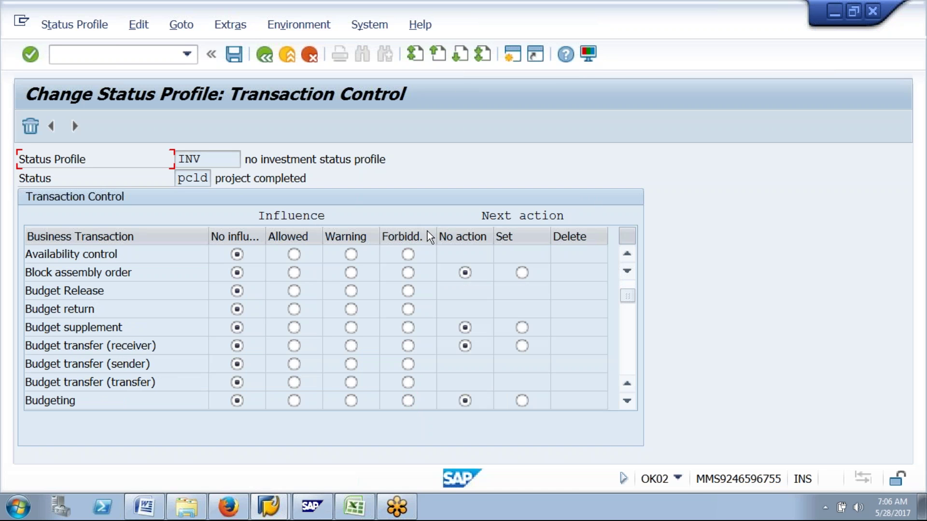
{"action": "left_click", "coordinate": [409, 256]}
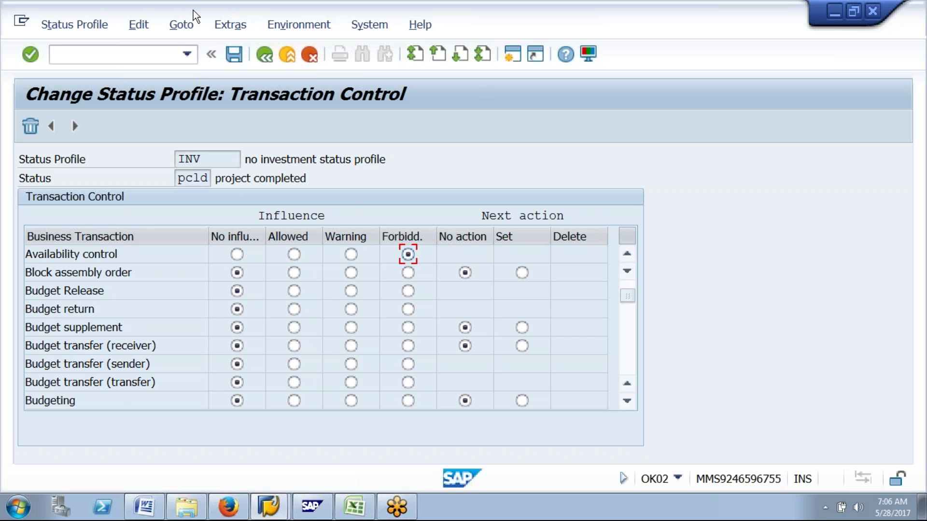
{"action": "left_click", "coordinate": [233, 54]}
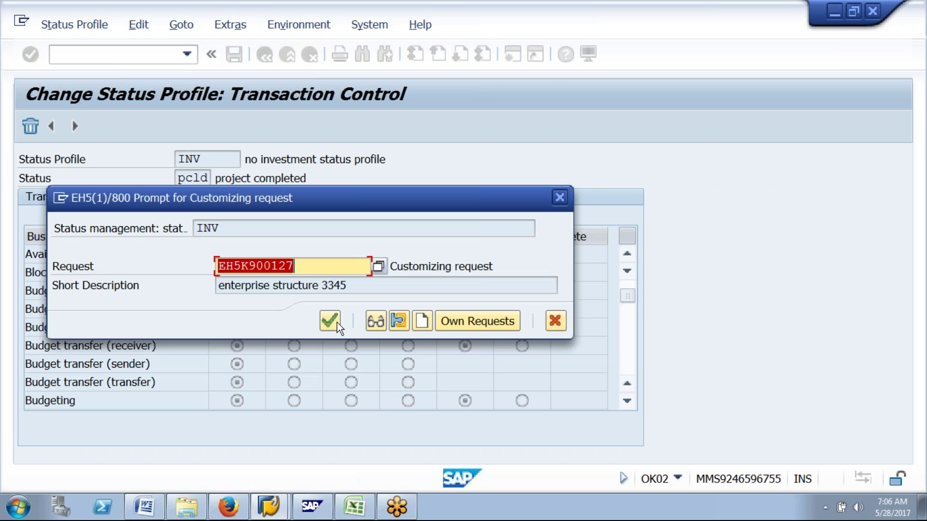
{"action": "left_click", "coordinate": [332, 322]}
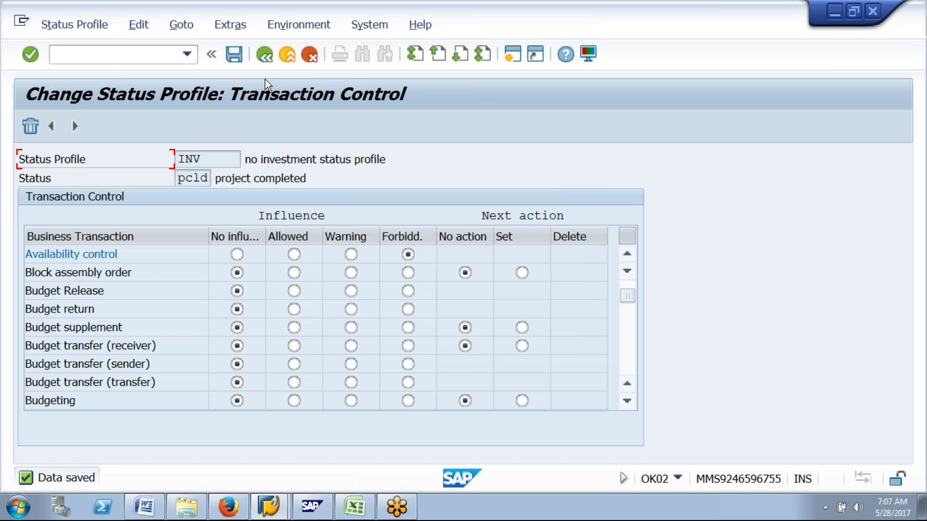
Return to the user statuses of profile INV, change the short text of pcld to "project closed", and save it to the customizing request.
{"action": "left_click", "coordinate": [265, 55]}
{"action": "left_click", "coordinate": [222, 384]}
{"action": "key", "text": "BackSpace"}
{"action": "key", "text": "BackSpace"}
{"action": "key", "text": "BackSpace"}
{"action": "key", "text": "BackSpace"}
{"action": "key", "text": "BackSpace"}
{"action": "key", "text": "BackSpace"}
{"action": "key", "text": "BackSpace"}
{"action": "key", "text": "BackSpace"}
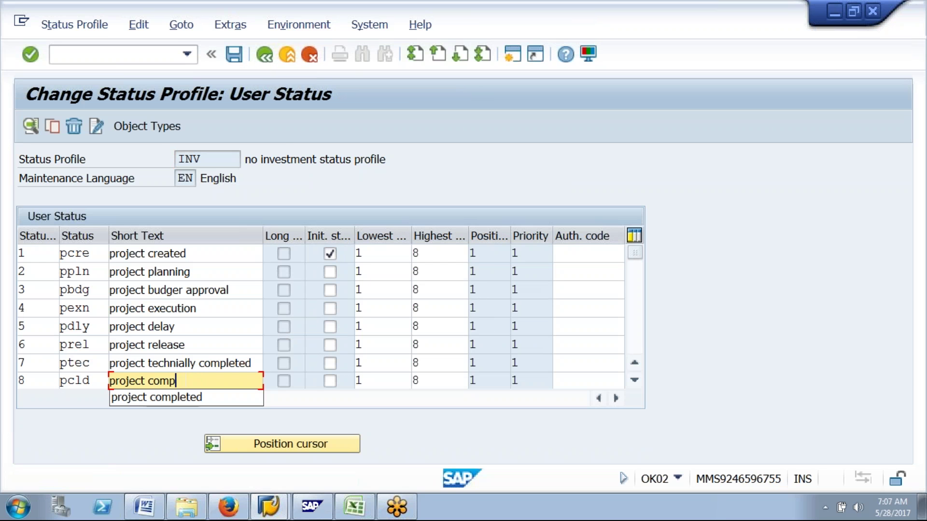
{"action": "type", "text": "losed"}
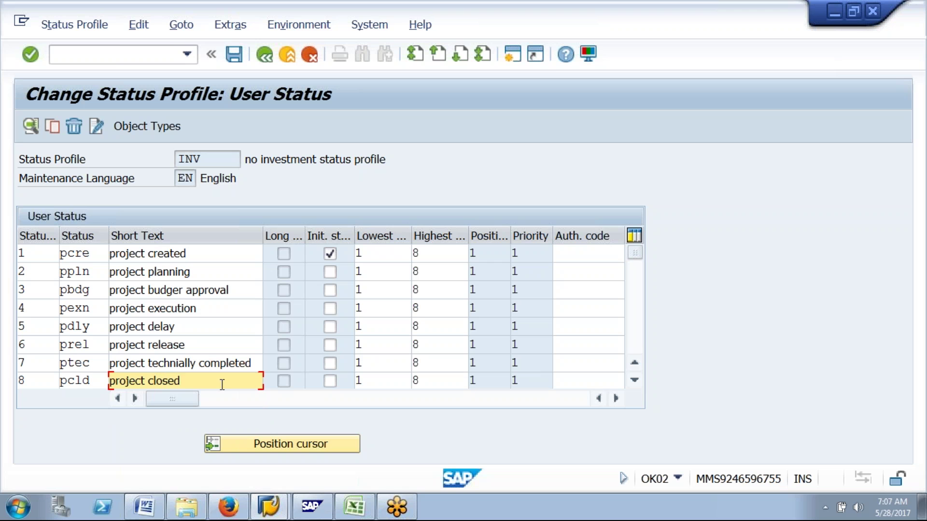
{"action": "left_click", "coordinate": [234, 55]}
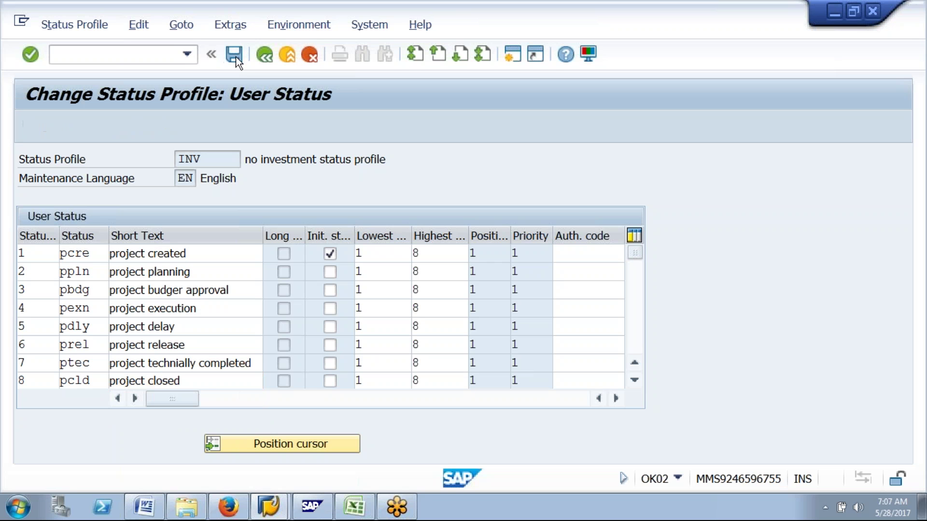
{"action": "left_click", "coordinate": [322, 322]}
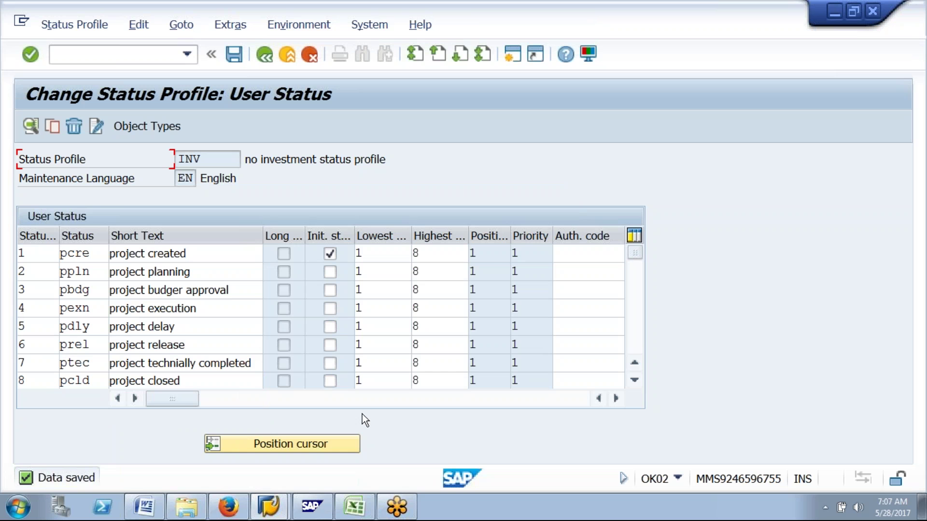
Review the transaction control of user status pcld, and return to the implementation guide to restart Create Status Profile.
{"action": "double_click", "coordinate": [99, 381]}
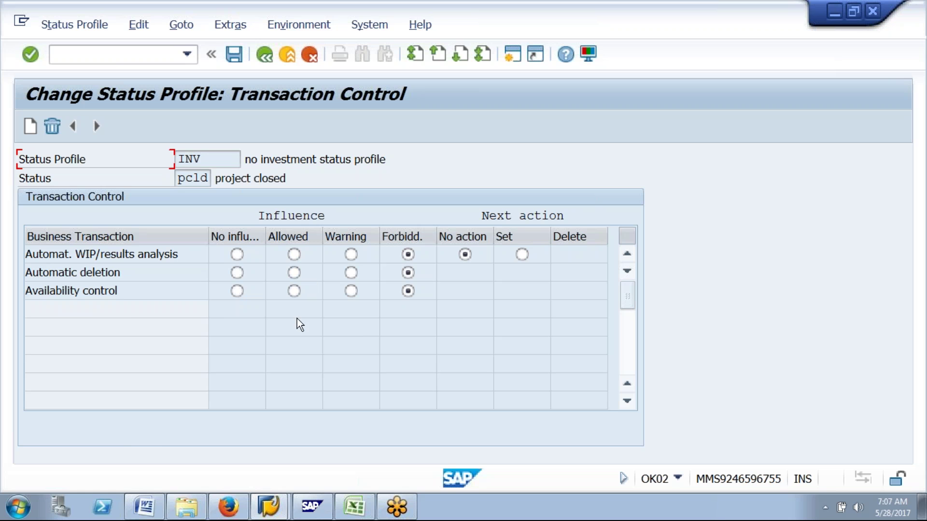
{"action": "left_click", "coordinate": [288, 55]}
{"action": "left_click", "coordinate": [144, 265]}
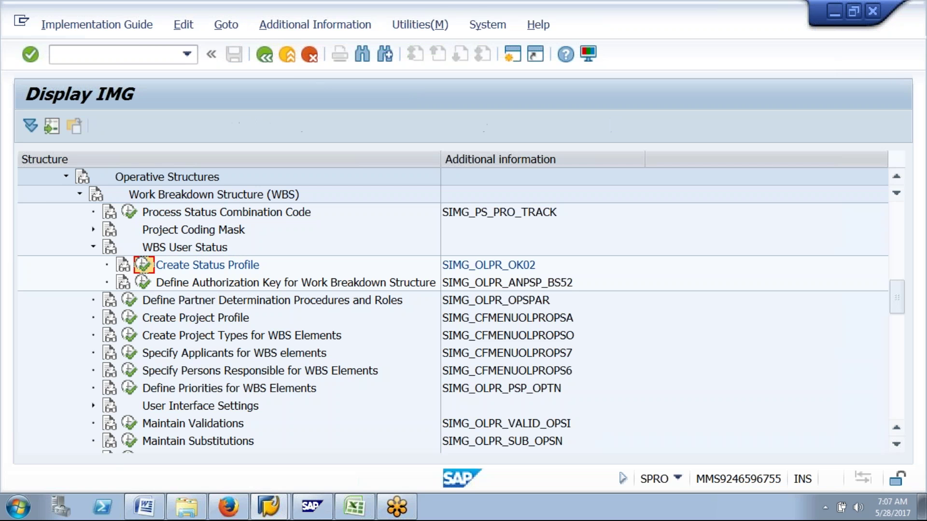